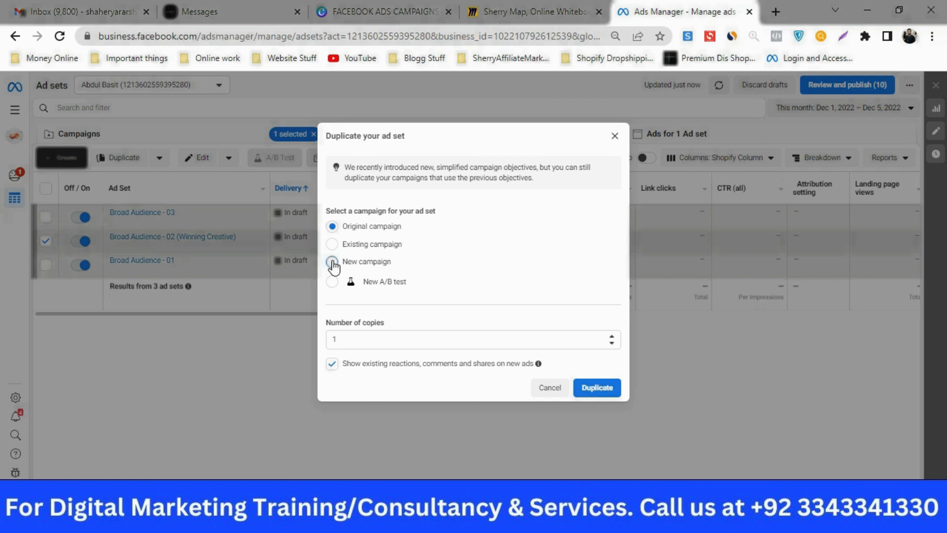
- Duplicate the winning-creative ad set into a new campaign named "Phase 2 - ABO - Purchase - Interest Testing Phase 1"
{"action": "left_click", "coordinate": [399, 264]}
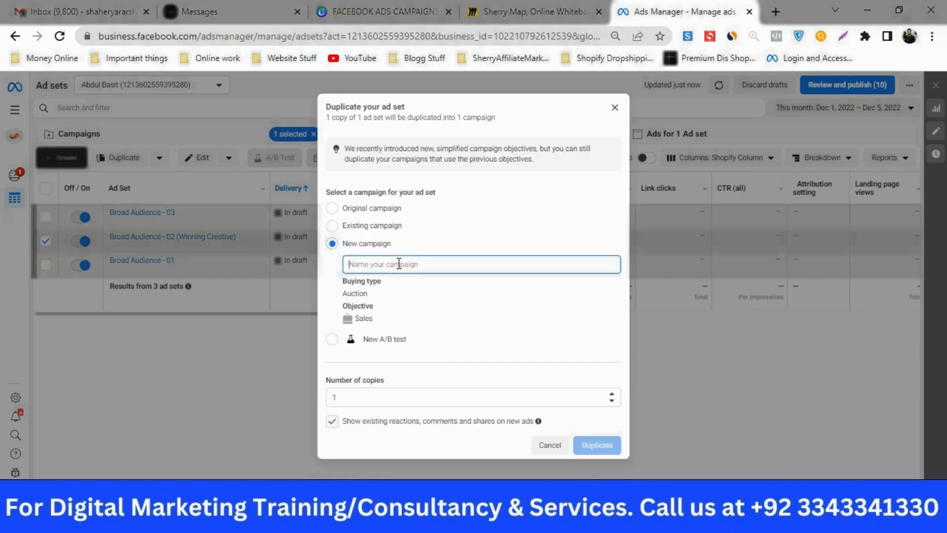
{"action": "type", "text": "Phase"}
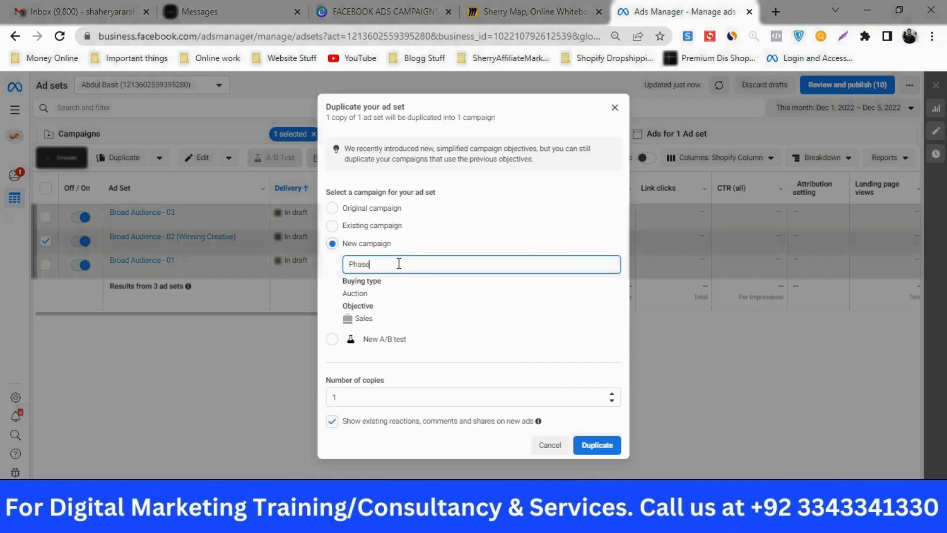
{"action": "type", "text": " 2 - ABO - Purchase - Interest S"}
{"action": "key", "text": "BackSpace"}
{"action": "type", "text": "Testing"}
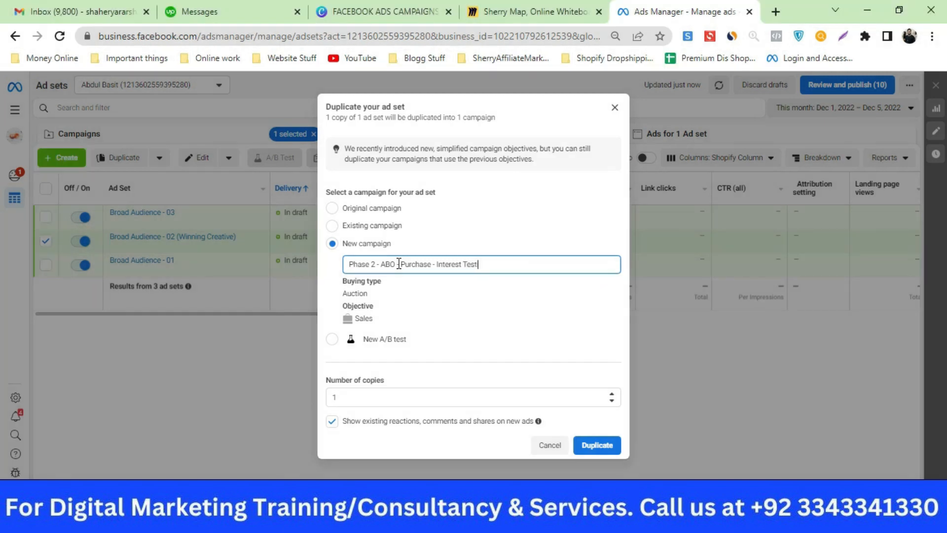
{"action": "type", "text": " Phase 1"}
{"action": "left_click", "coordinate": [600, 445]}
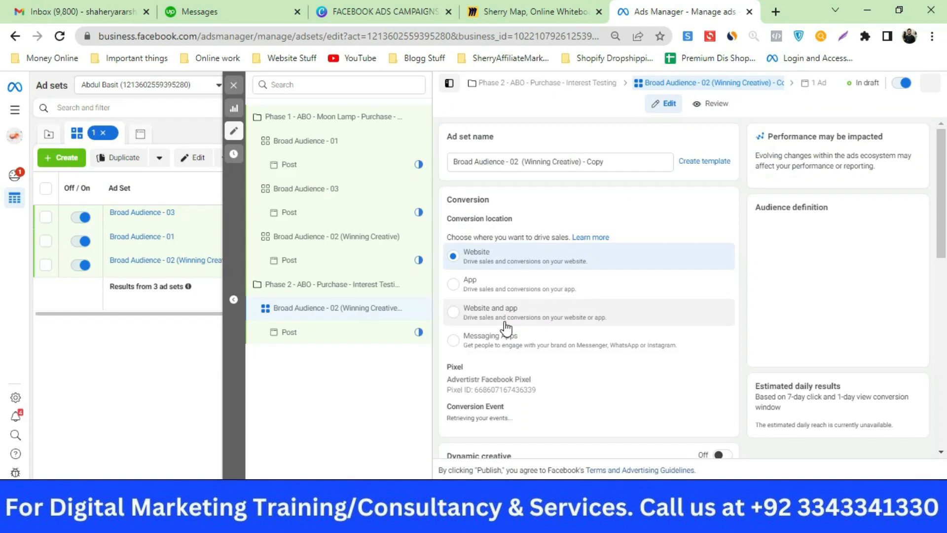
- Close the ad set editor, clear the campaign, ad set and ad selections, and return to the campaign list
{"action": "left_click", "coordinate": [234, 84]}
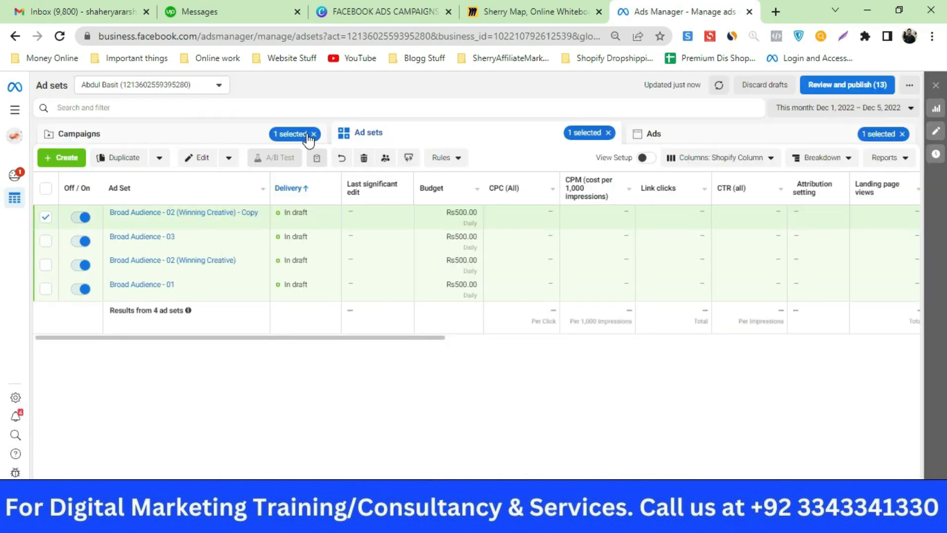
{"action": "left_click", "coordinate": [608, 133]}
{"action": "left_click", "coordinate": [903, 136]}
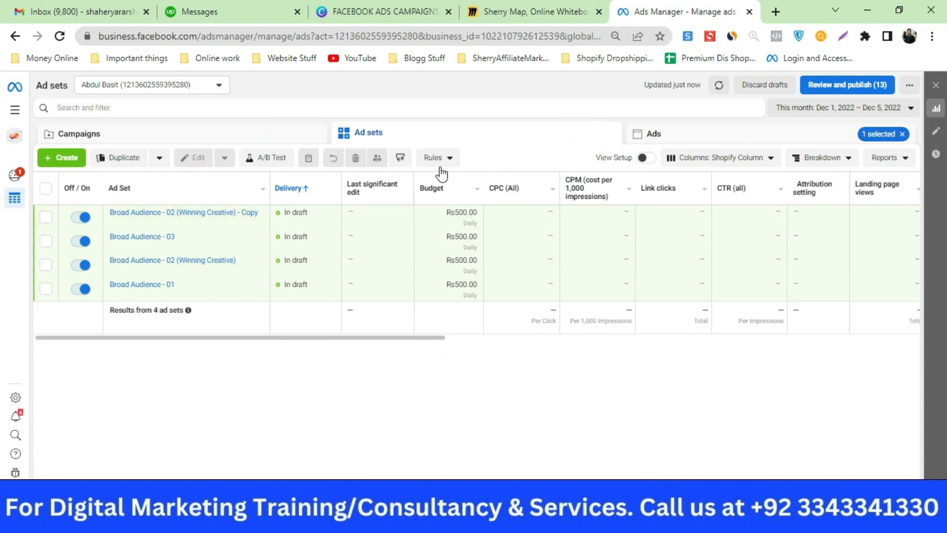
{"action": "left_click", "coordinate": [903, 133]}
{"action": "left_click", "coordinate": [249, 140]}
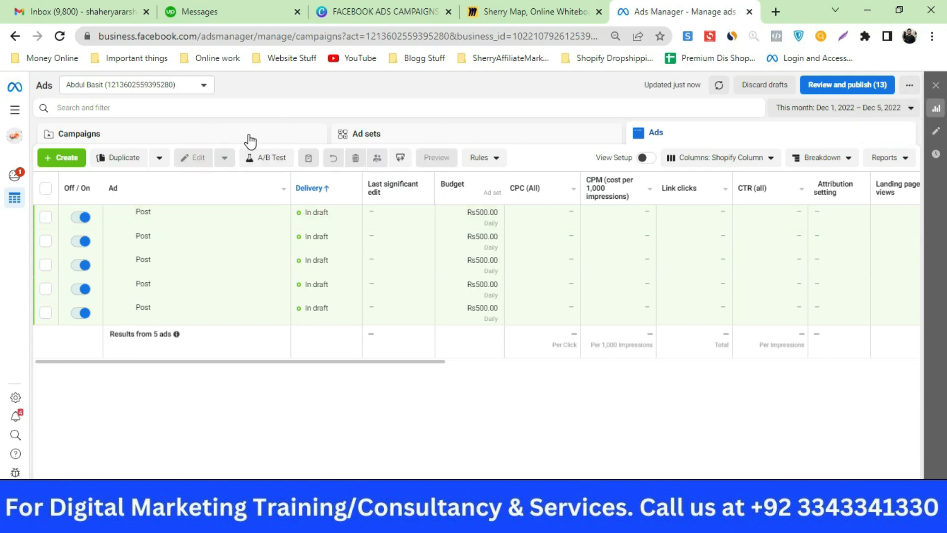
- Rename the new Phase 2 campaign as "Phase 2 - ABO - Purchase - Moon Lamp - Interest Testing Phase 1"
{"action": "left_click", "coordinate": [169, 222]}
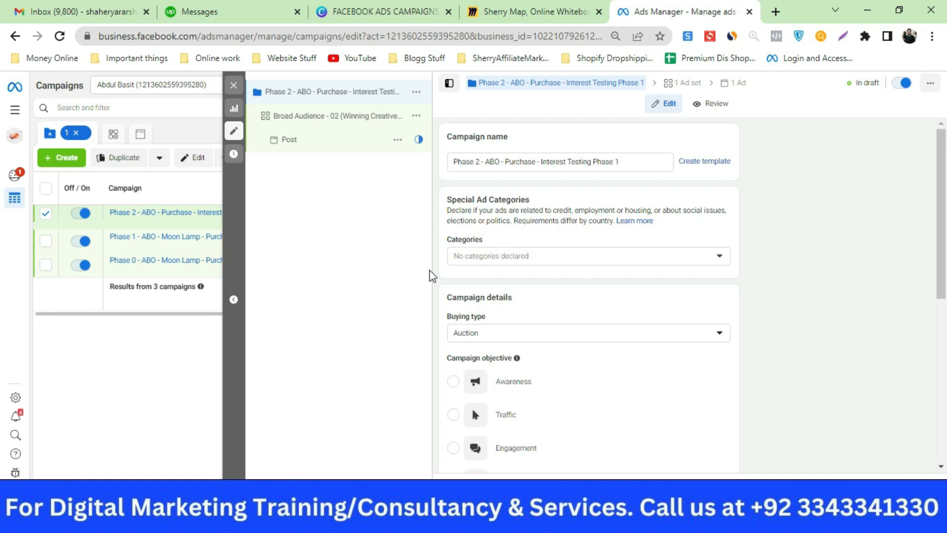
{"action": "left_click", "coordinate": [544, 161]}
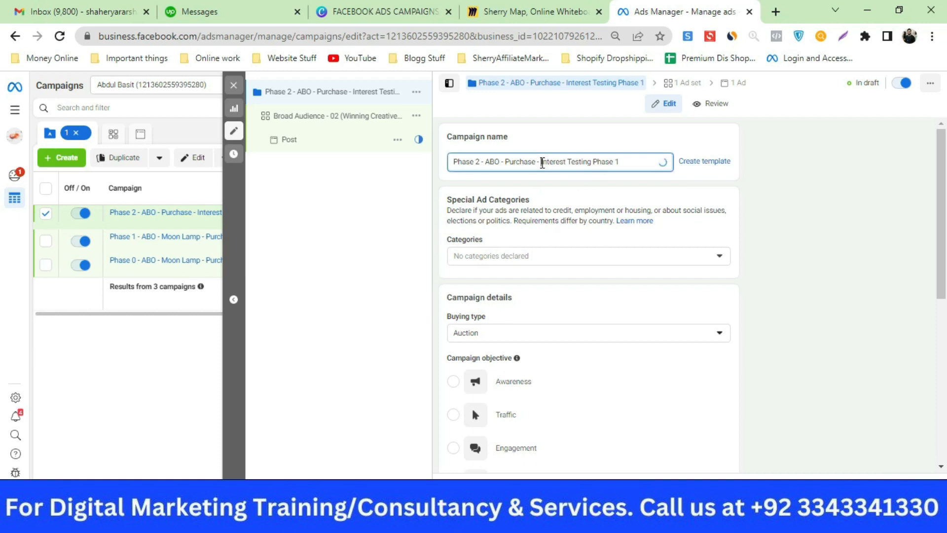
{"action": "type", "text": "Moon "}
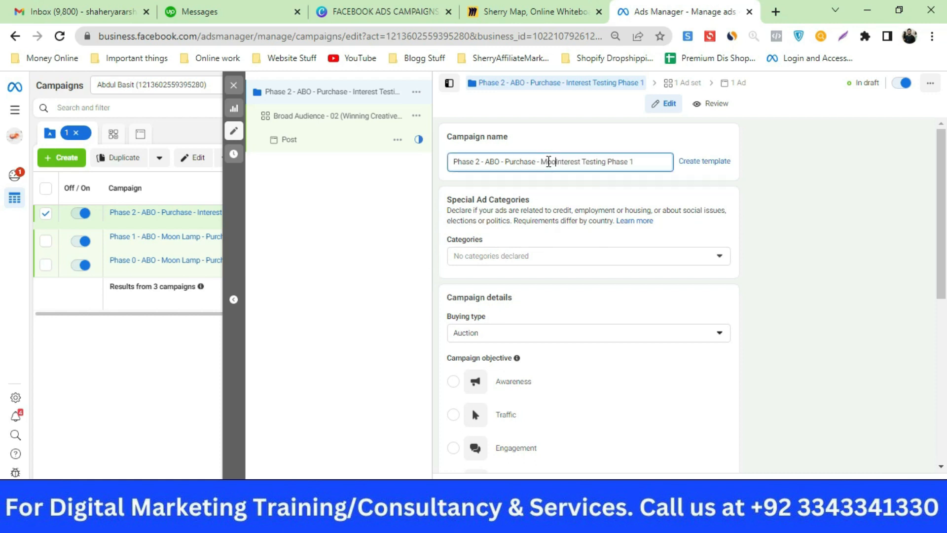
{"action": "type", "text": "Lamp"}
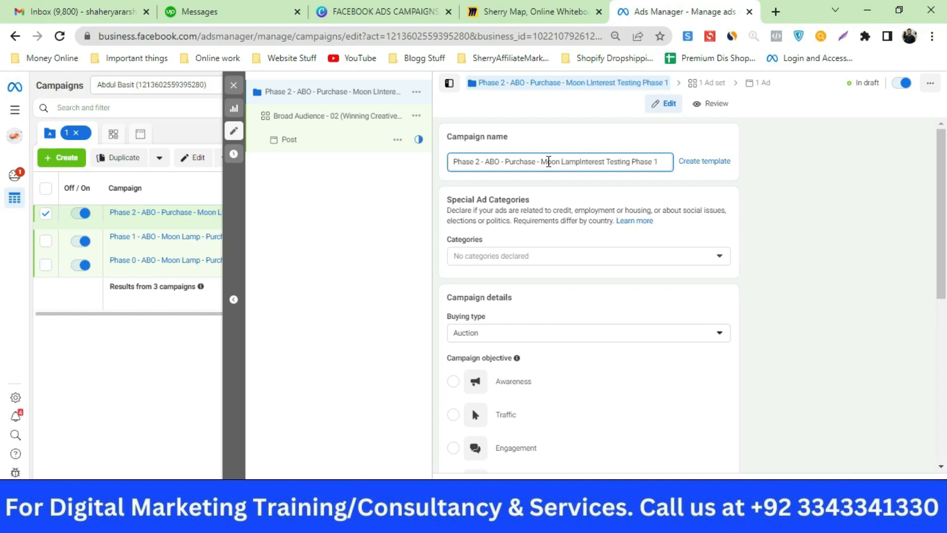
{"action": "type", "text": " -"}
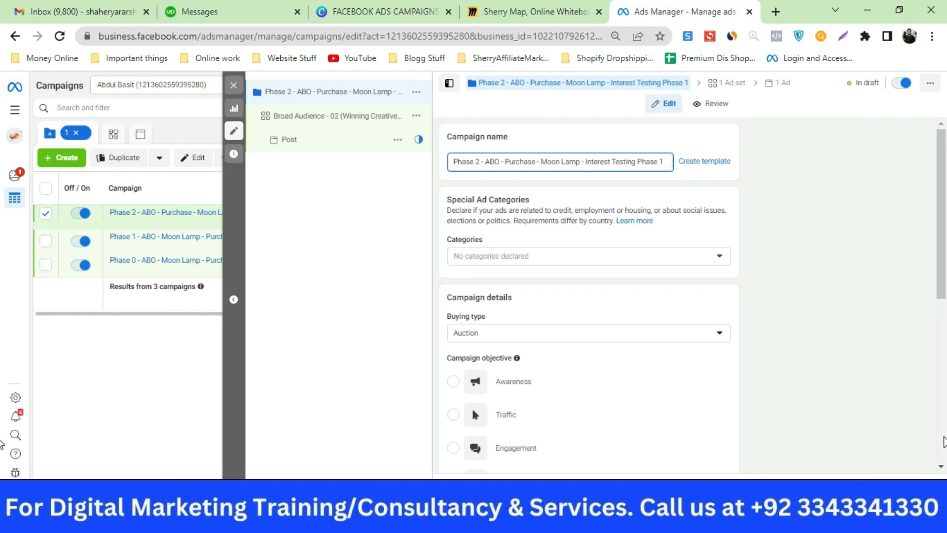
- Continue to the campaign's duplicated ad set and rename it as "Name of Interest"
{"action": "left_click", "coordinate": [922, 493]}
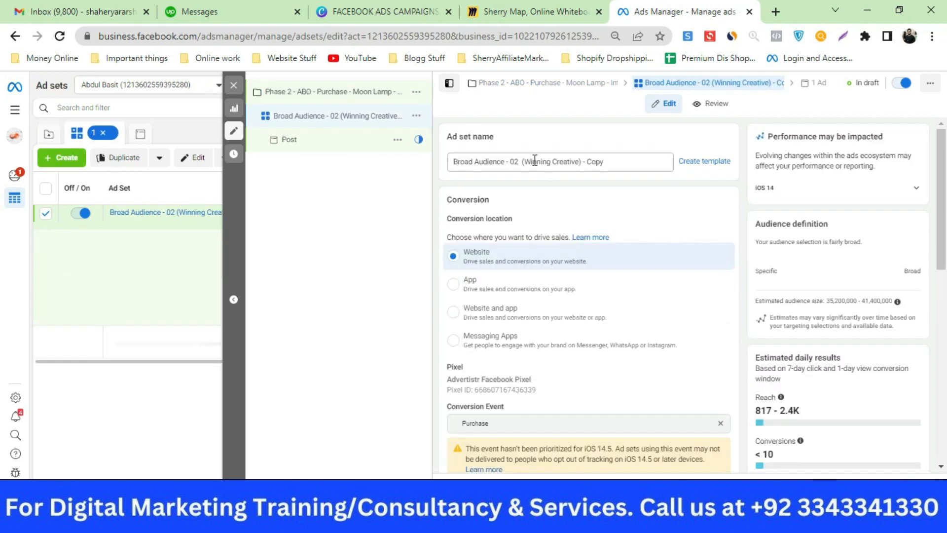
{"action": "left_click_drag", "start_coordinate": [627, 162], "coordinate": [440, 170]}
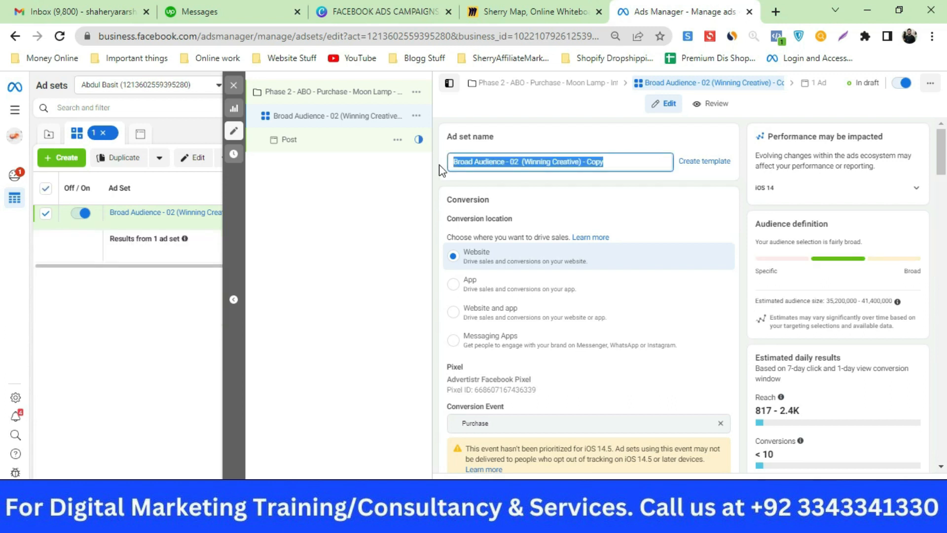
{"action": "type", "text": "na"}
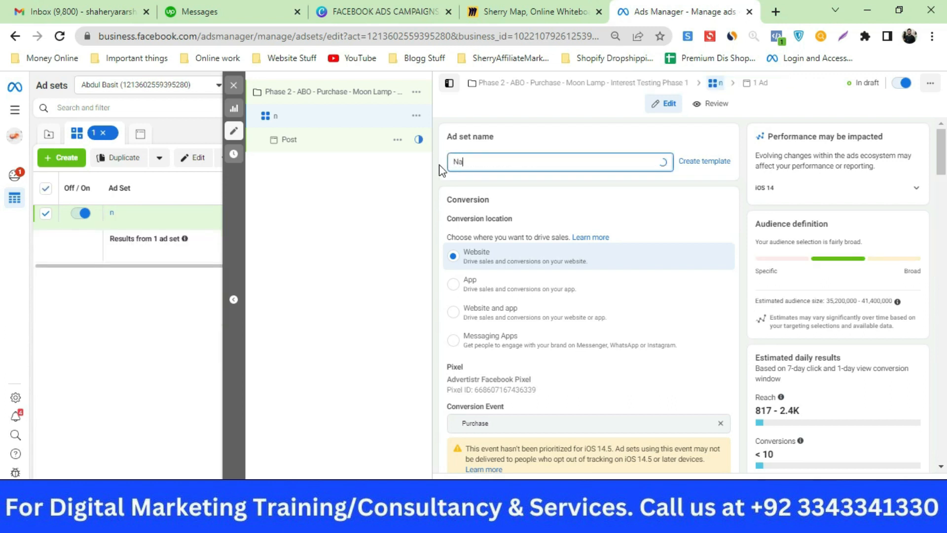
{"action": "type", "text": "me of IOnterst"}
{"action": "key", "text": "Left"}
{"action": "key", "text": "Left"}
{"action": "key", "text": "Left"}
{"action": "key", "text": "Left"}
{"action": "key", "text": "Left"}
{"action": "key", "text": "Left"}
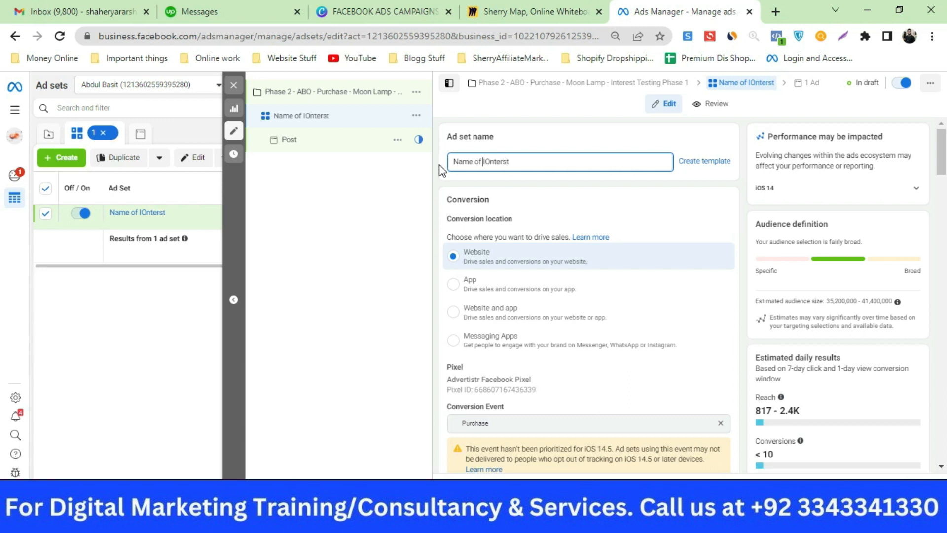
{"action": "key", "text": "Delete"}
{"action": "key", "text": "Right"}
{"action": "key", "text": "Right"}
{"action": "key", "text": "Right"}
{"action": "key", "text": "Right"}
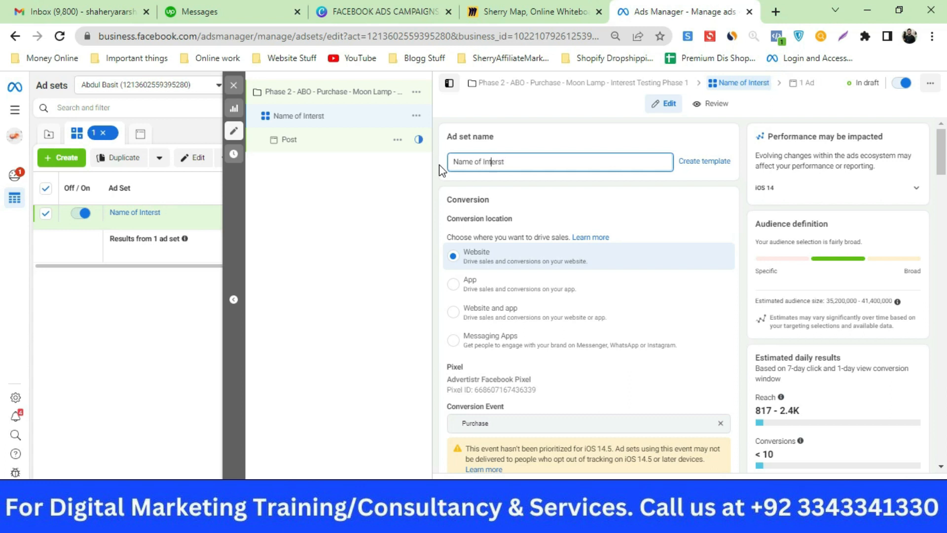
{"action": "type", "text": "e"}
- Go to the ad set's budget settings and review the Phase 2 budgeting formula on the Miro board
{"action": "scroll", "coordinate": [558, 179], "scroll_direction": "down", "scroll_amount": 8}
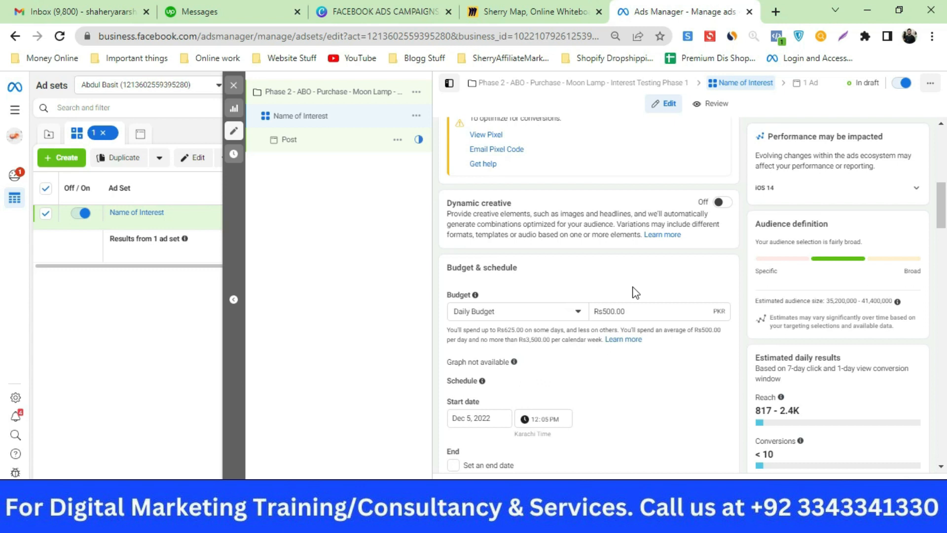
{"action": "left_click", "coordinate": [499, 6]}
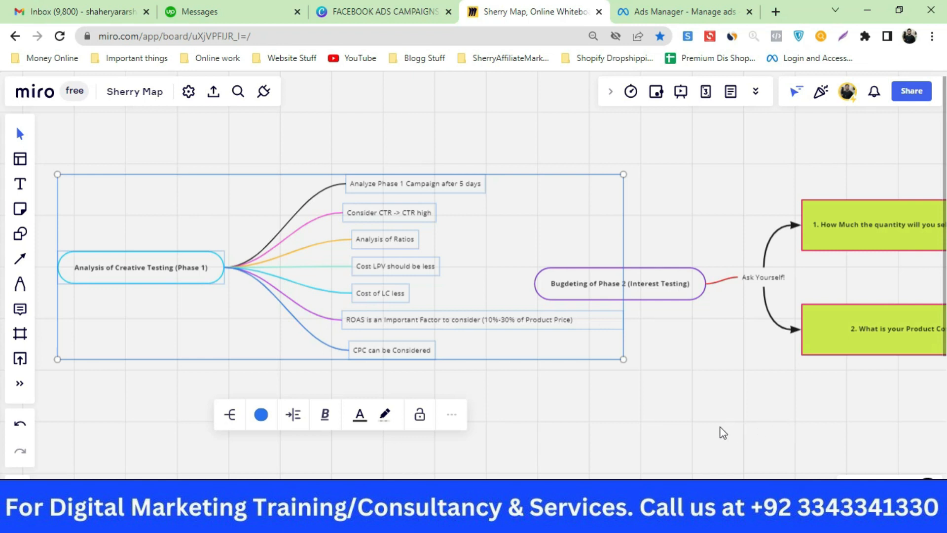
{"action": "left_click_drag", "start_coordinate": [879, 391], "coordinate": [356, 397]}
{"action": "left_click_drag", "start_coordinate": [853, 438], "coordinate": [552, 443]}
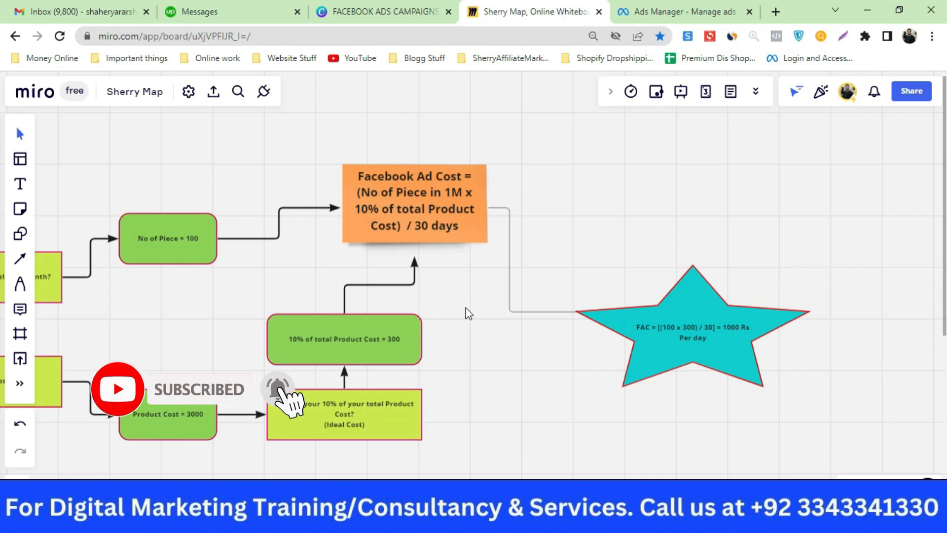
- Return to Ads Manager, open Calculator and multiply 300 by 300 for the monthly ad cost
{"action": "left_click", "coordinate": [691, 7]}
{"action": "left_click", "coordinate": [582, 522]}
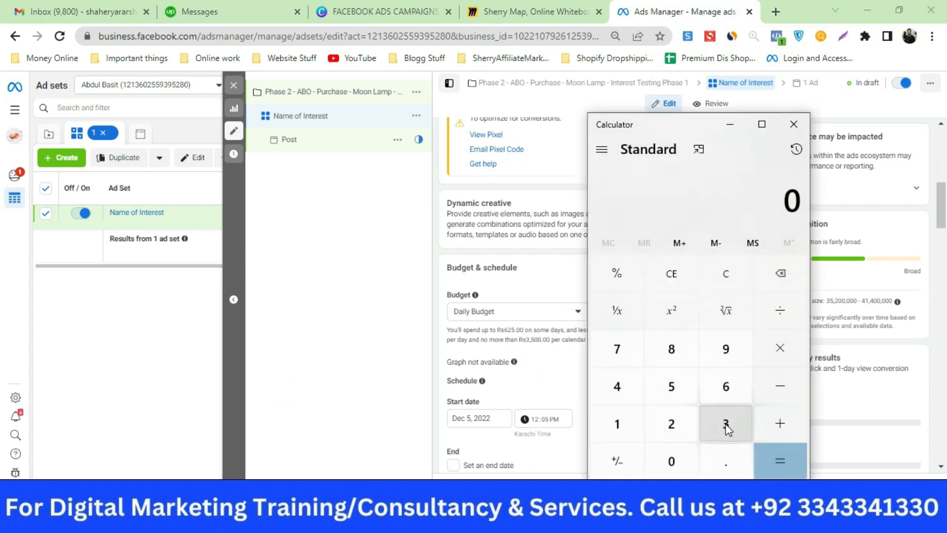
{"action": "left_click", "coordinate": [725, 424]}
{"action": "left_click", "coordinate": [672, 461]}
{"action": "left_click", "coordinate": [672, 461]}
{"action": "left_click", "coordinate": [772, 347]}
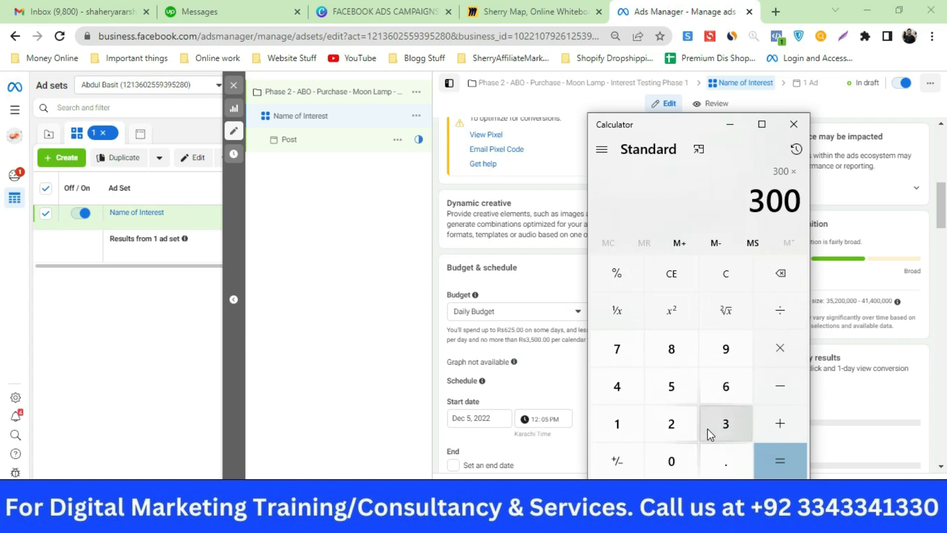
{"action": "left_click", "coordinate": [708, 427]}
{"action": "left_click", "coordinate": [672, 461]}
{"action": "left_click", "coordinate": [672, 461]}
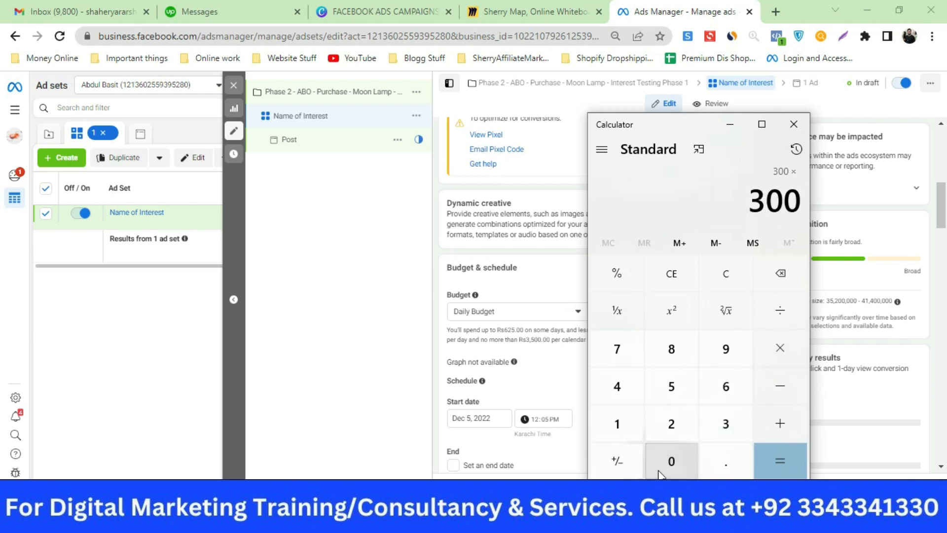
{"action": "left_click", "coordinate": [774, 455]}
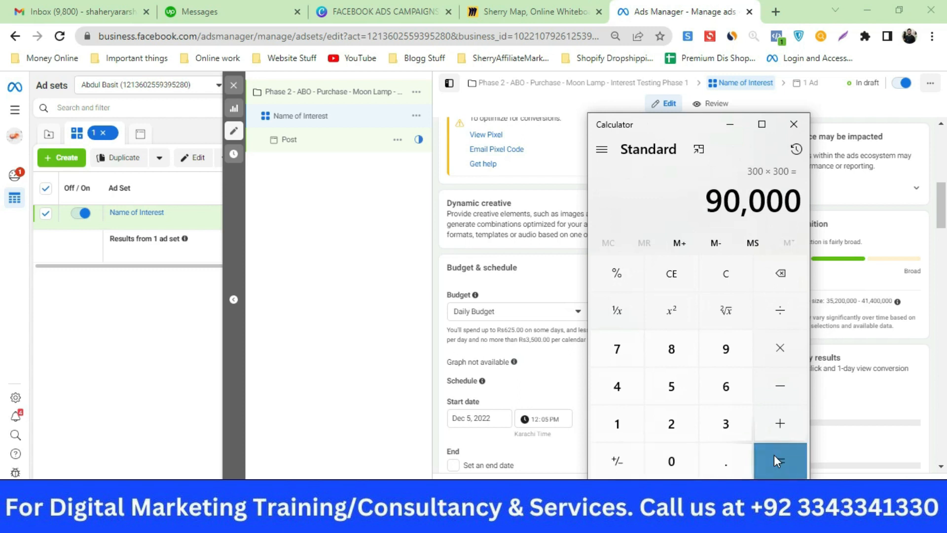
- Divide the monthly ad cost by 30 to work out the daily budget, and minimize Calculator
{"action": "left_click", "coordinate": [777, 311]}
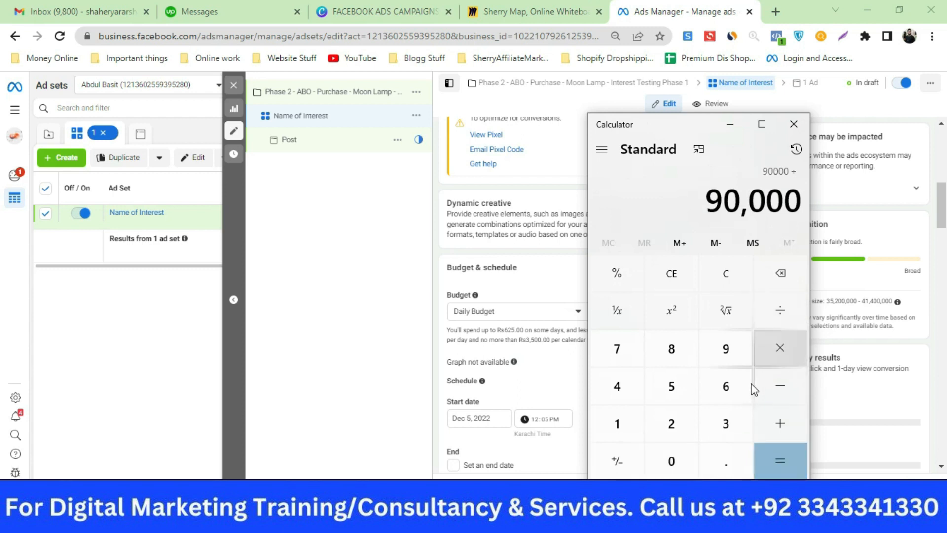
{"action": "left_click", "coordinate": [733, 417]}
{"action": "left_click", "coordinate": [677, 454]}
{"action": "left_click", "coordinate": [778, 459]}
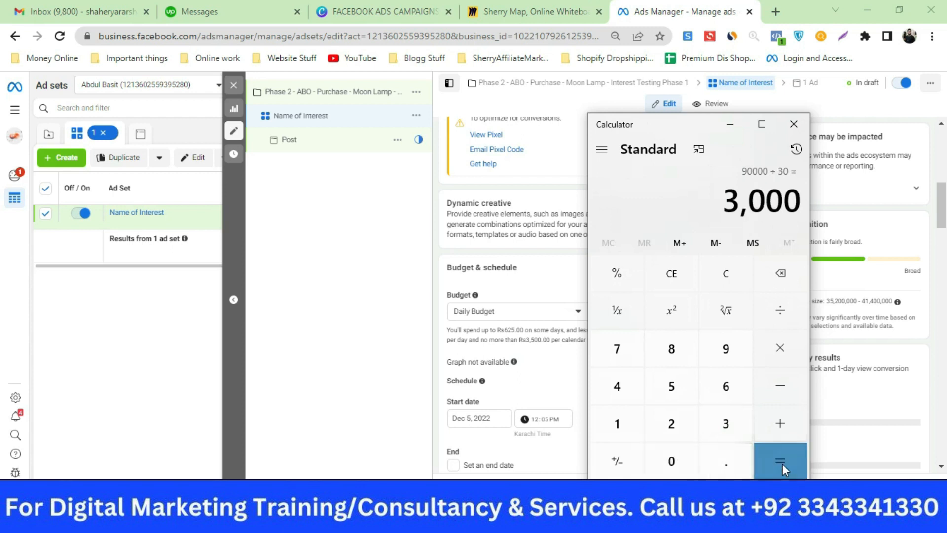
{"action": "left_click_drag", "start_coordinate": [727, 202], "coordinate": [802, 202]}
{"action": "left_click", "coordinate": [732, 131]}
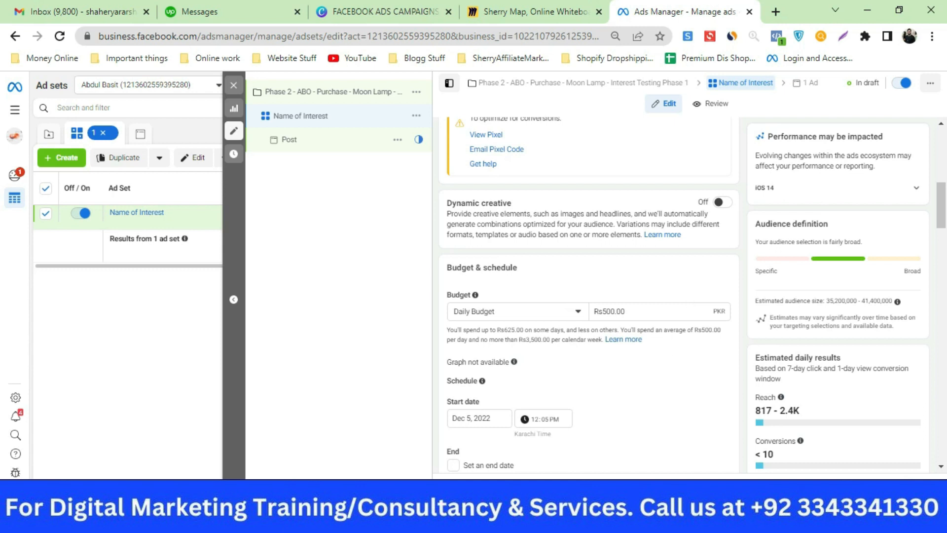
- Bring Calculator back and divide the 3000 daily budget by 3
{"action": "left_click", "coordinate": [567, 520]}
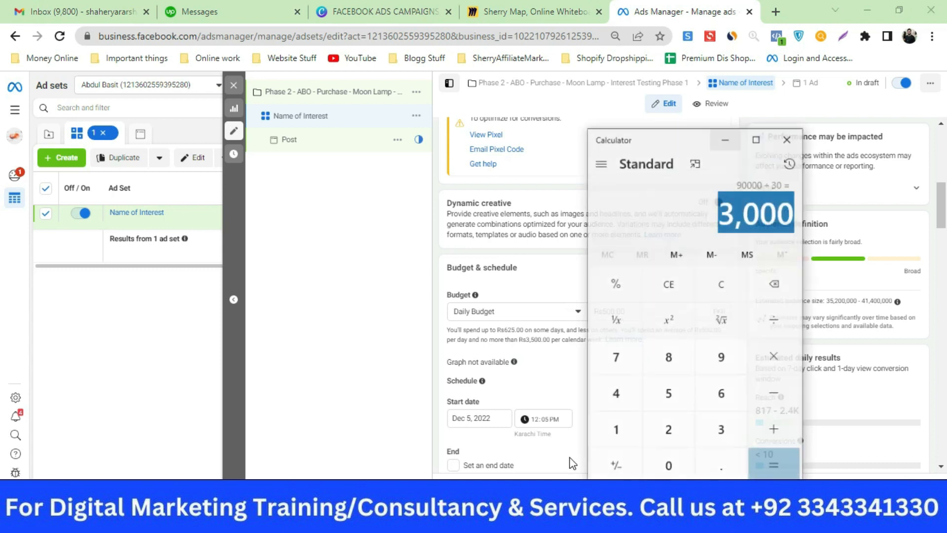
{"action": "left_click", "coordinate": [692, 275]}
{"action": "left_click", "coordinate": [727, 417]}
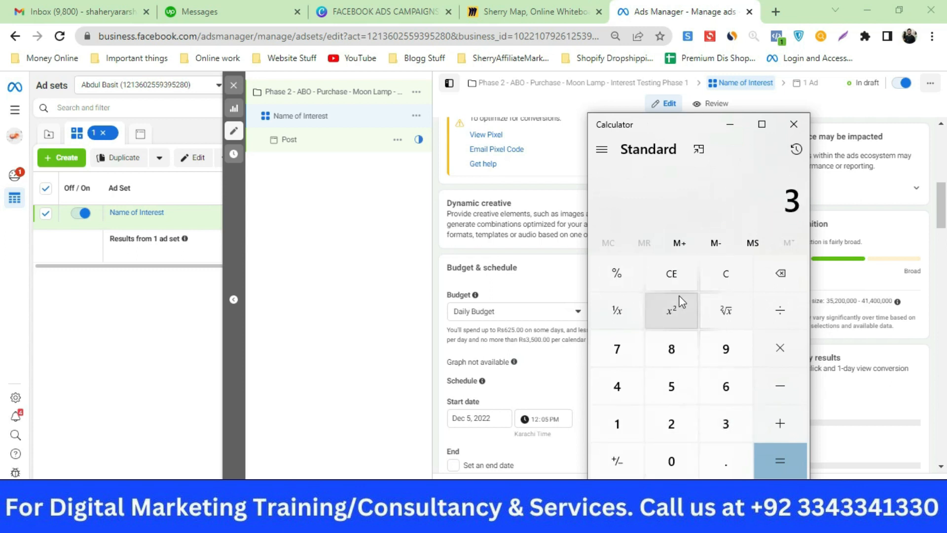
{"action": "left_click", "coordinate": [686, 454]}
{"action": "left_click", "coordinate": [687, 454]}
{"action": "left_click", "coordinate": [687, 454]}
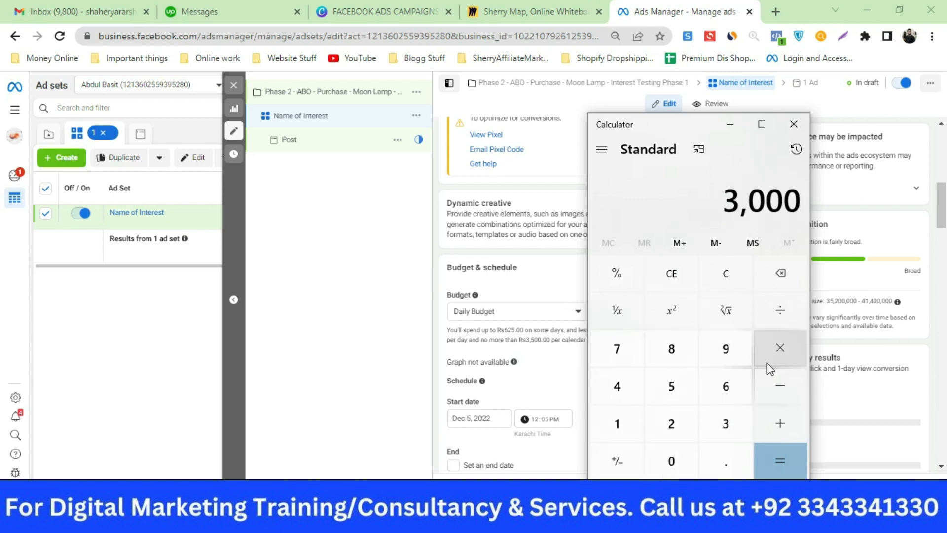
{"action": "left_click", "coordinate": [772, 316]}
{"action": "left_click", "coordinate": [786, 460]}
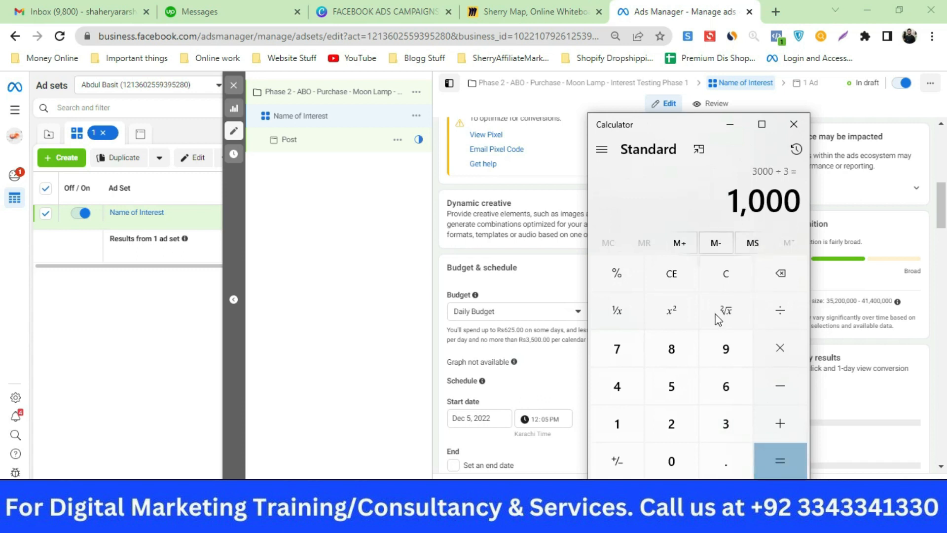
- Divide the 3000 daily budget by 6 in Calculator
{"action": "left_click", "coordinate": [732, 422]}
{"action": "left_click", "coordinate": [673, 457]}
{"action": "left_click", "coordinate": [673, 457]}
{"action": "left_click", "coordinate": [673, 457]}
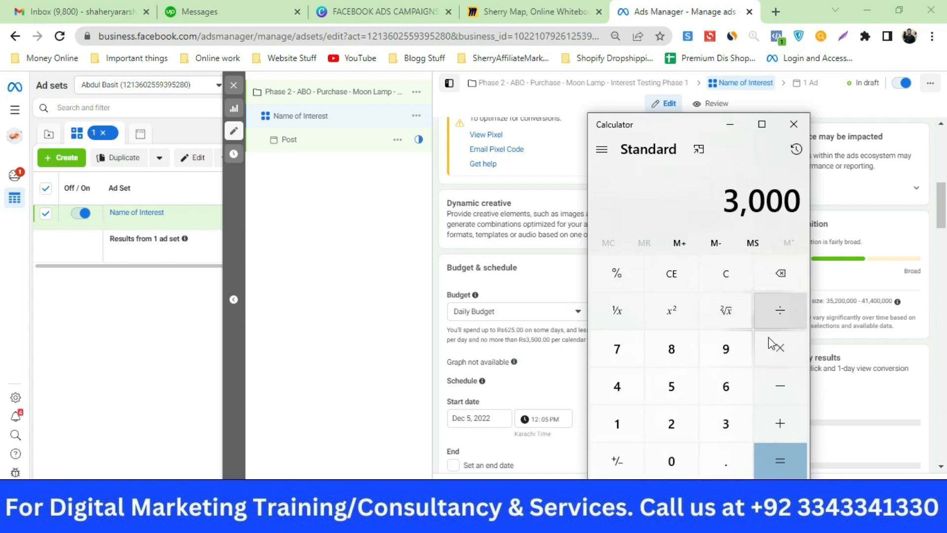
{"action": "left_click", "coordinate": [772, 305]}
{"action": "left_click", "coordinate": [725, 392]}
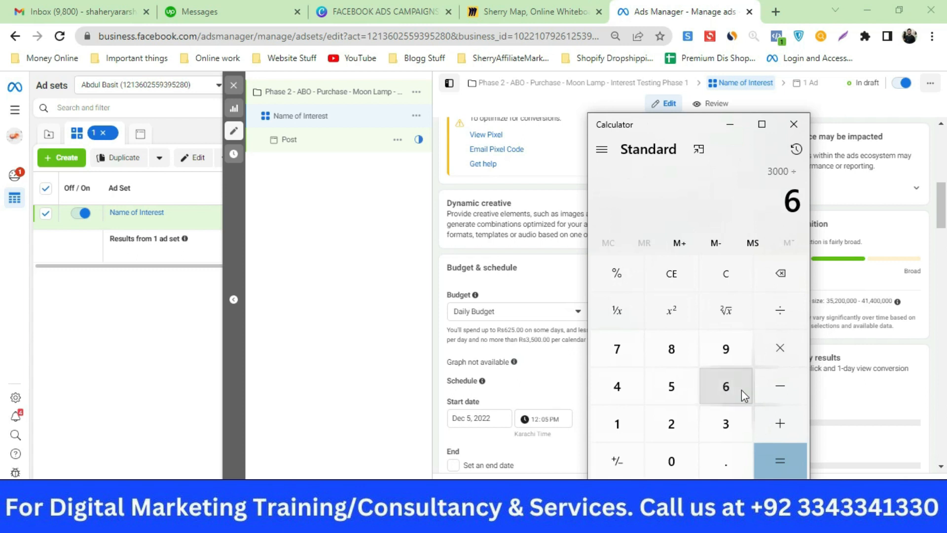
{"action": "left_click", "coordinate": [773, 459]}
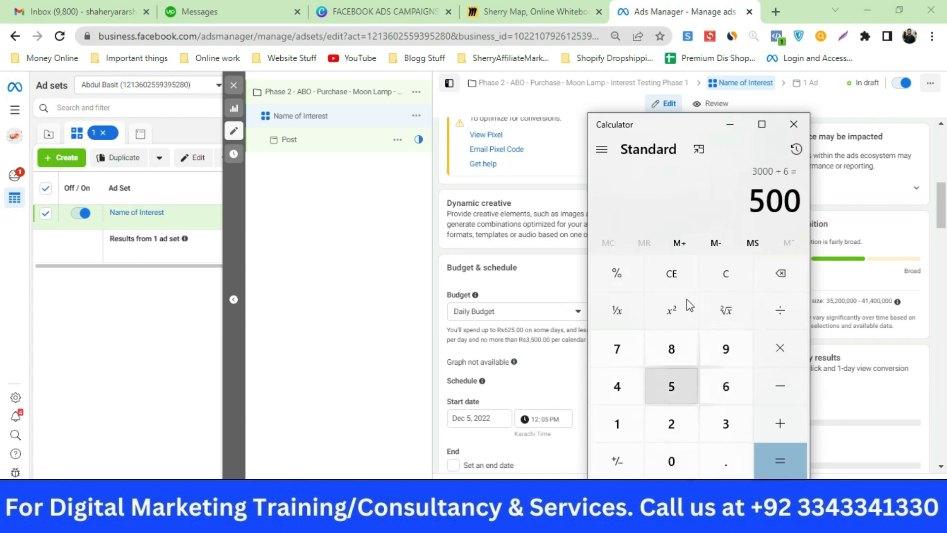
- Divide the 3000 daily budget by 10 in Calculator and minimize it
{"action": "left_click", "coordinate": [683, 283]}
{"action": "left_click", "coordinate": [713, 422]}
{"action": "left_click", "coordinate": [672, 460]}
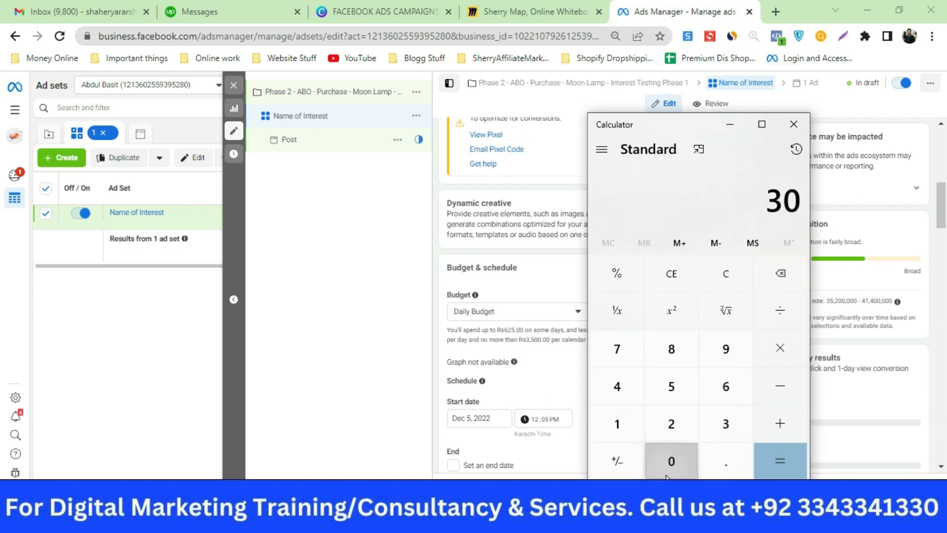
{"action": "left_click", "coordinate": [672, 459]}
{"action": "left_click", "coordinate": [671, 460]}
{"action": "left_click", "coordinate": [782, 308]}
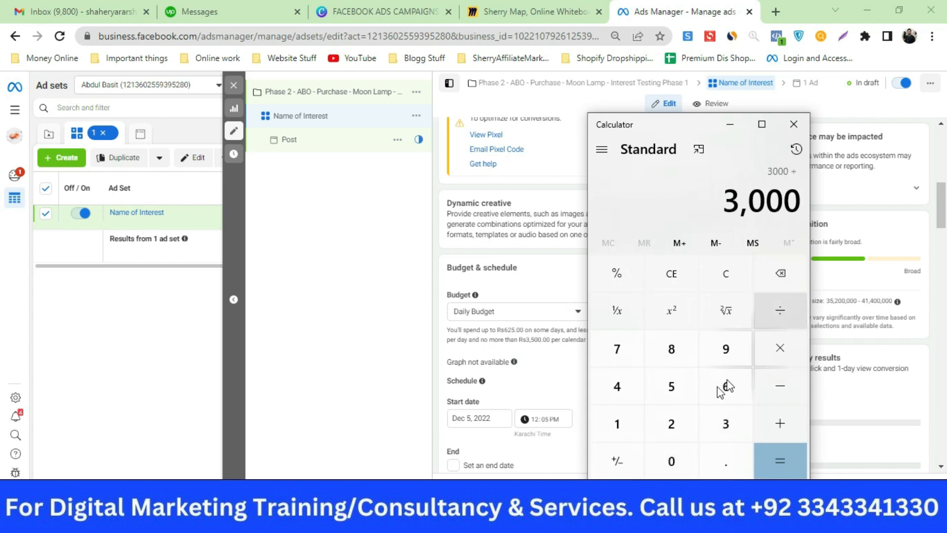
{"action": "left_click", "coordinate": [623, 423]}
{"action": "left_click", "coordinate": [670, 474]}
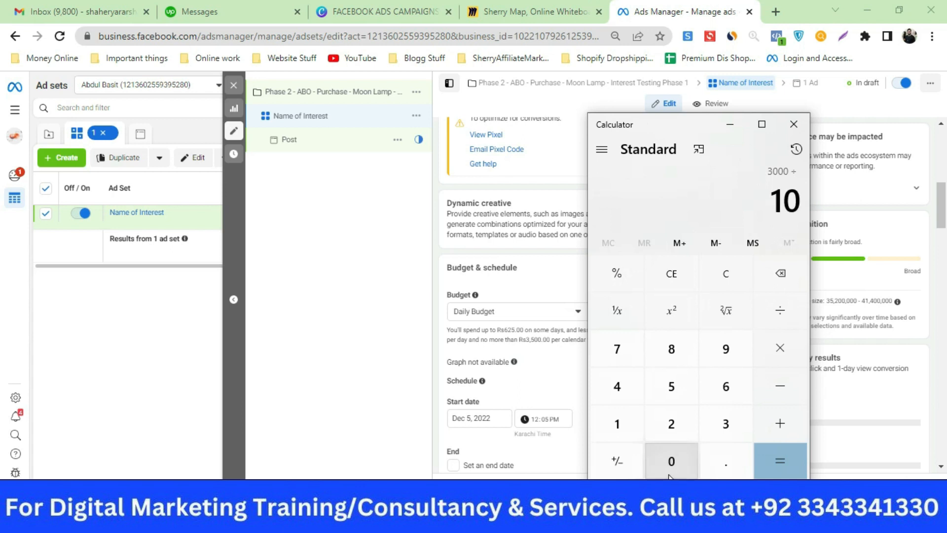
{"action": "left_click", "coordinate": [786, 463]}
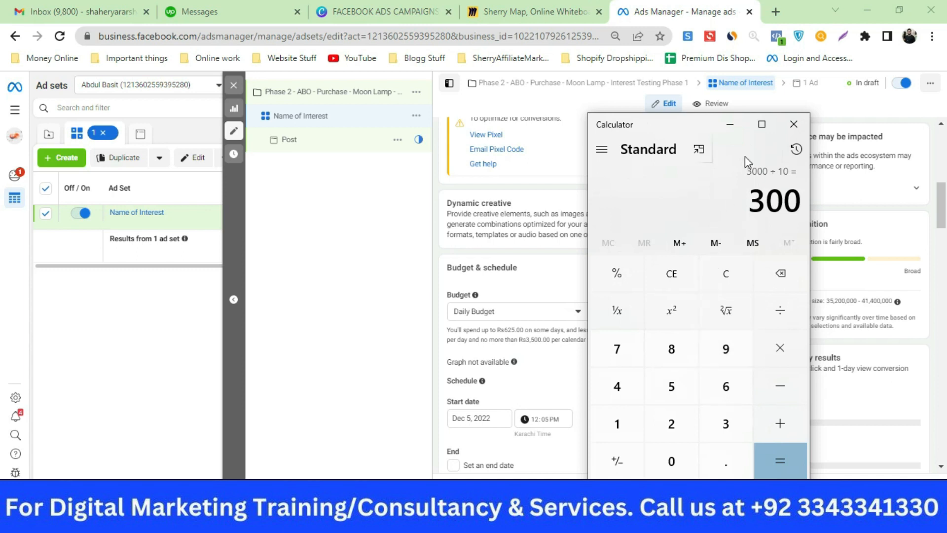
{"action": "left_click", "coordinate": [730, 125]}
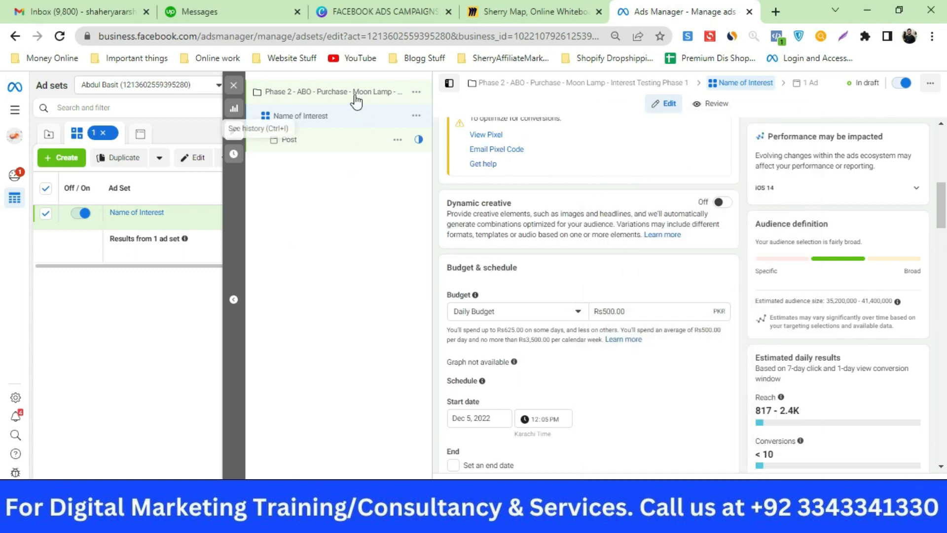
- Duplicate the Name of Interest ad set into the existing Phase 2 Moon Lamp campaign with 2 copies
{"action": "left_click", "coordinate": [416, 116]}
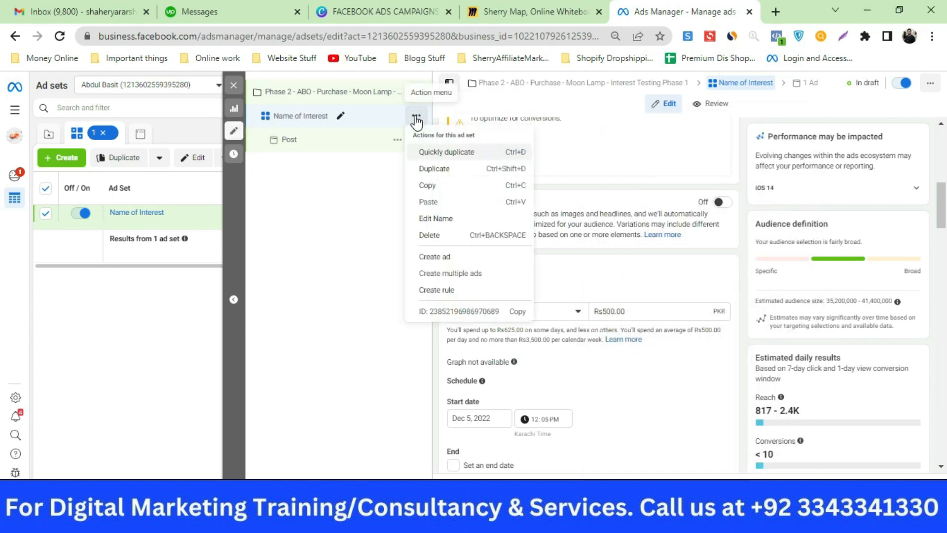
{"action": "left_click", "coordinate": [463, 172]}
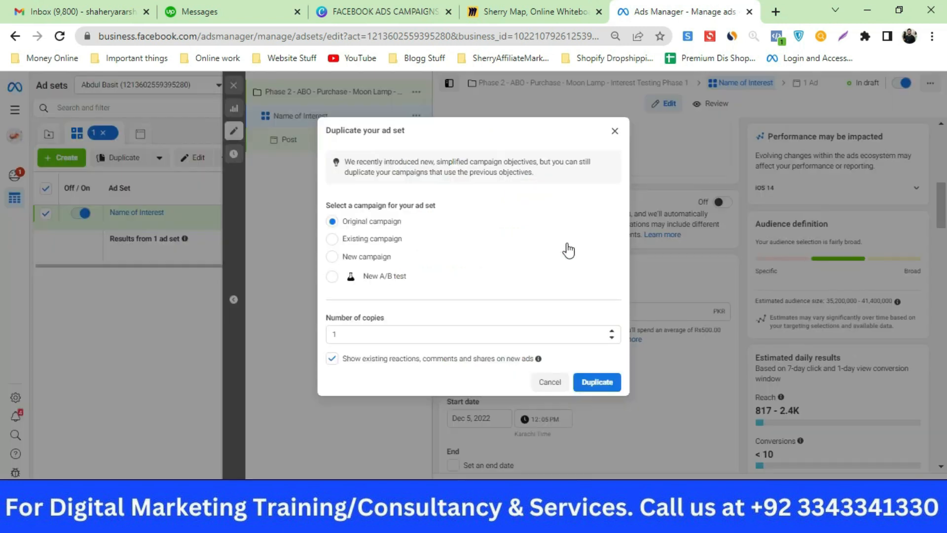
{"action": "left_click", "coordinate": [338, 240]}
{"action": "left_click", "coordinate": [612, 359]}
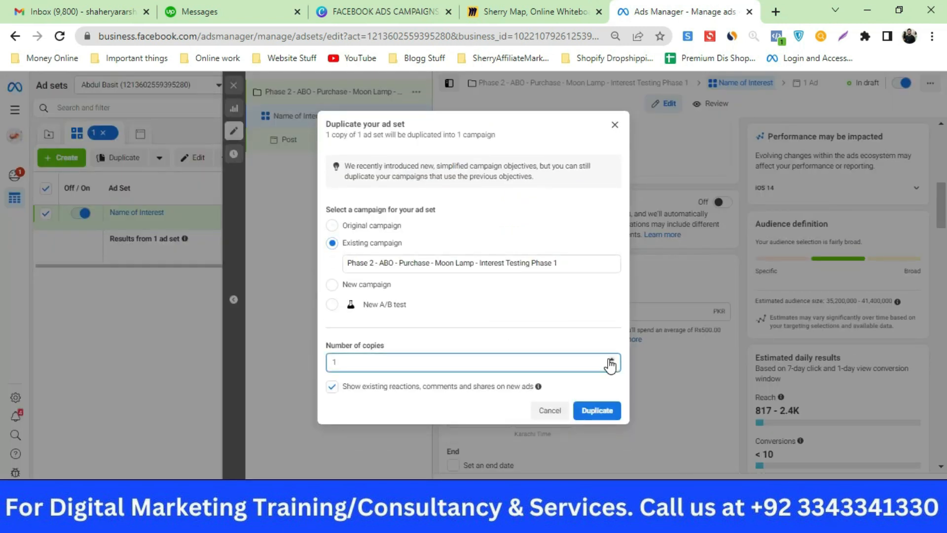
{"action": "left_click", "coordinate": [600, 409]}
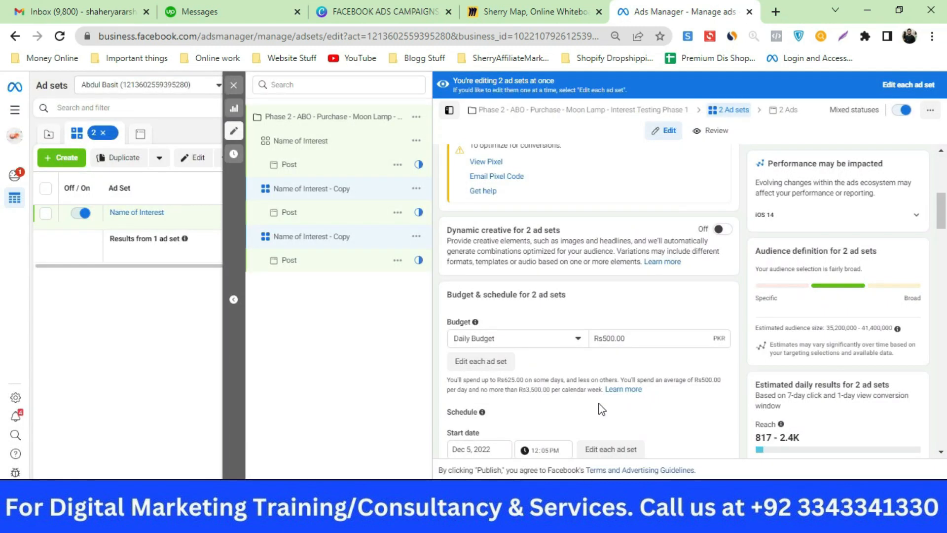
- Bring up the detailed targeting interests entry for the two copied ad sets
{"action": "scroll", "coordinate": [698, 306], "scroll_direction": "down", "scroll_amount": 10}
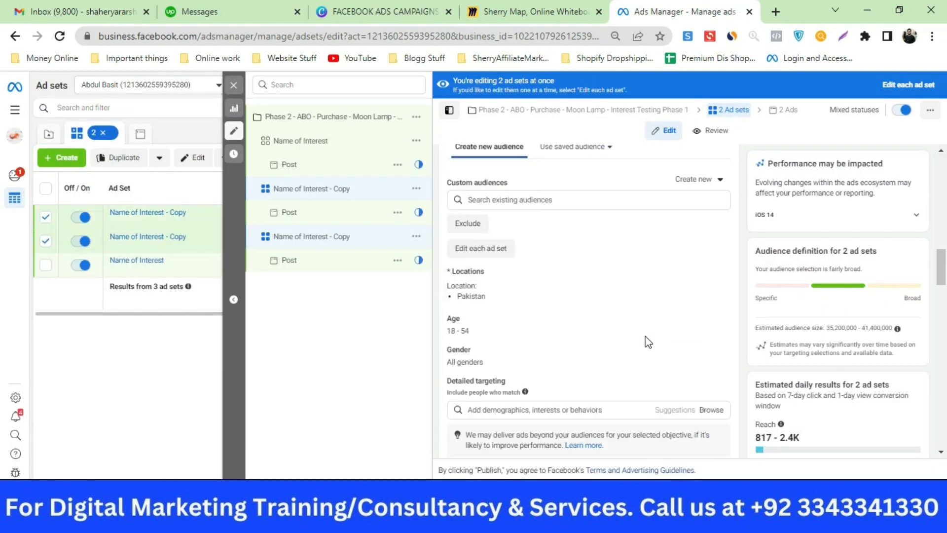
{"action": "scroll", "coordinate": [543, 372], "scroll_direction": "down", "scroll_amount": 2}
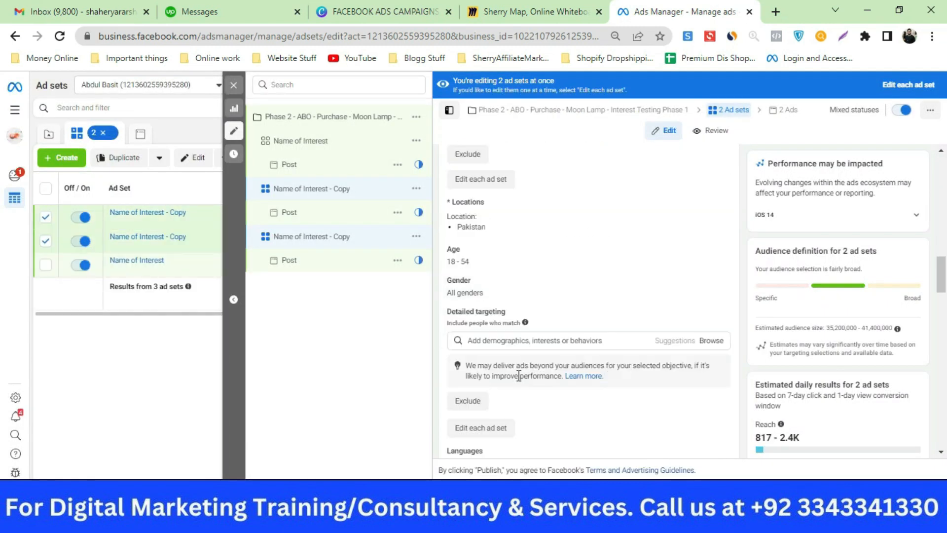
{"action": "left_click", "coordinate": [493, 344]}
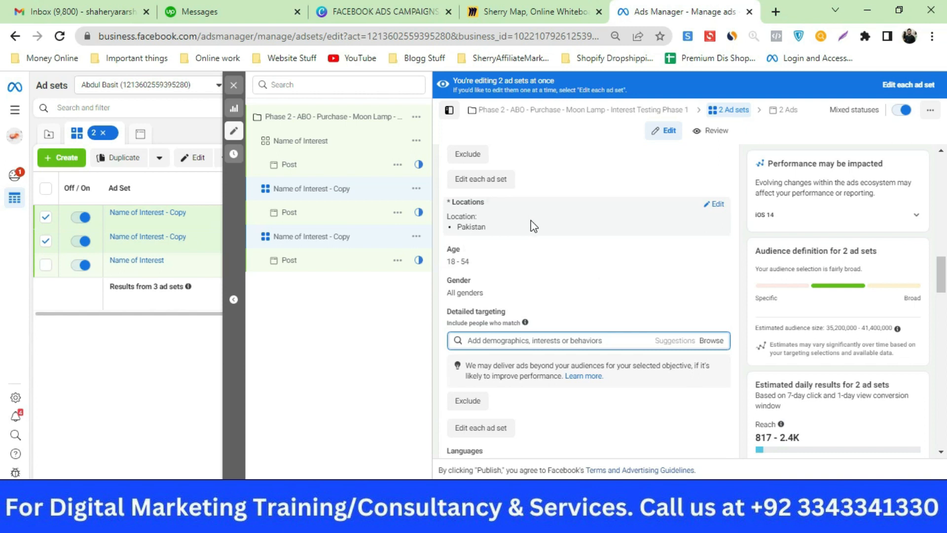
{"action": "left_click", "coordinate": [502, 342]}
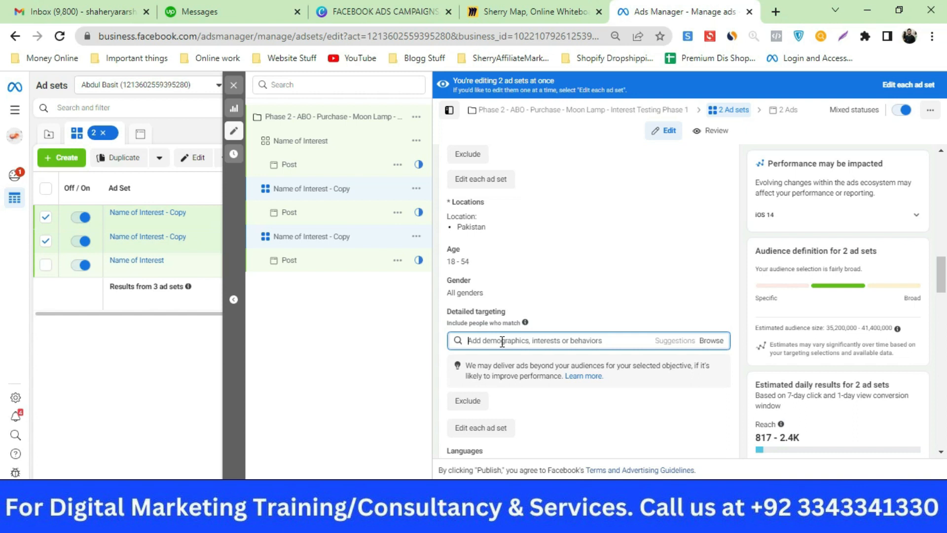
- Open the original Name of Interest ad set and review its budget, schedule and placement settings
{"action": "scroll", "coordinate": [588, 320], "scroll_direction": "up", "scroll_amount": 10}
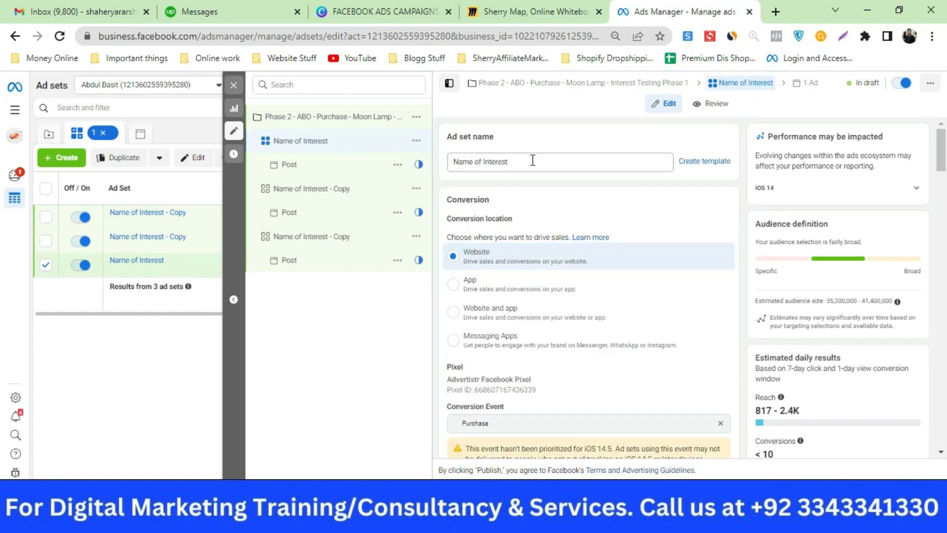
{"action": "scroll", "coordinate": [694, 317], "scroll_direction": "down", "scroll_amount": 15}
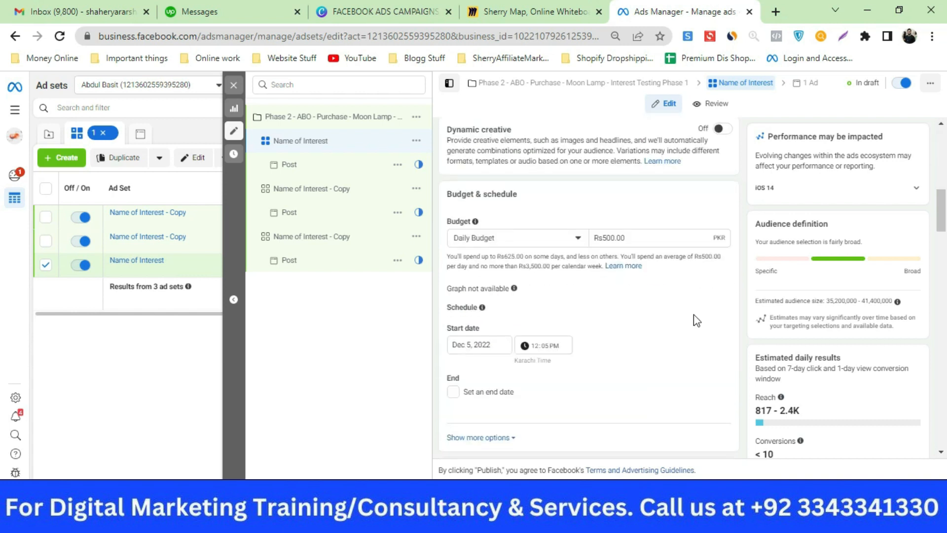
{"action": "scroll", "coordinate": [695, 318], "scroll_direction": "down", "scroll_amount": 10}
{"action": "scroll", "coordinate": [706, 369], "scroll_direction": "up", "scroll_amount": 8}
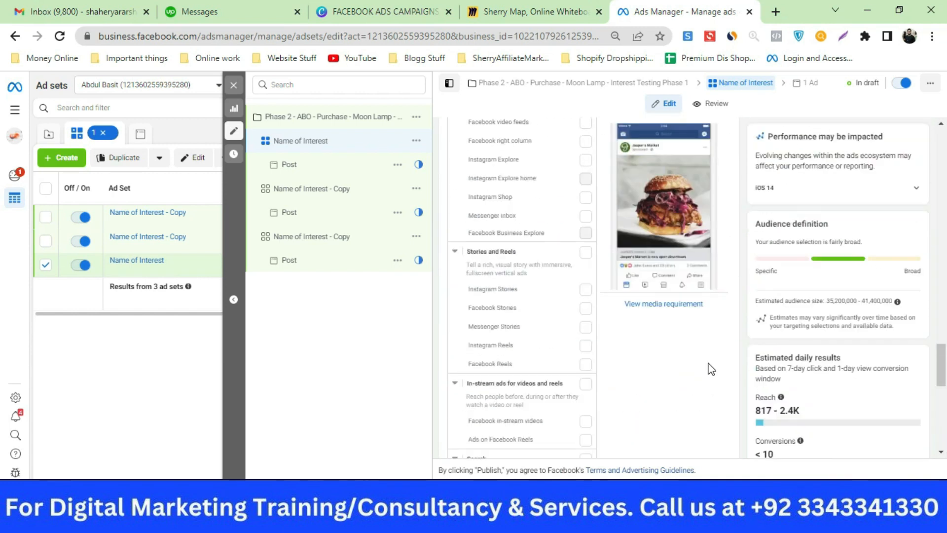
{"action": "scroll", "coordinate": [711, 369], "scroll_direction": "up", "scroll_amount": 3}
{"action": "scroll", "coordinate": [668, 404], "scroll_direction": "down", "scroll_amount": 4}
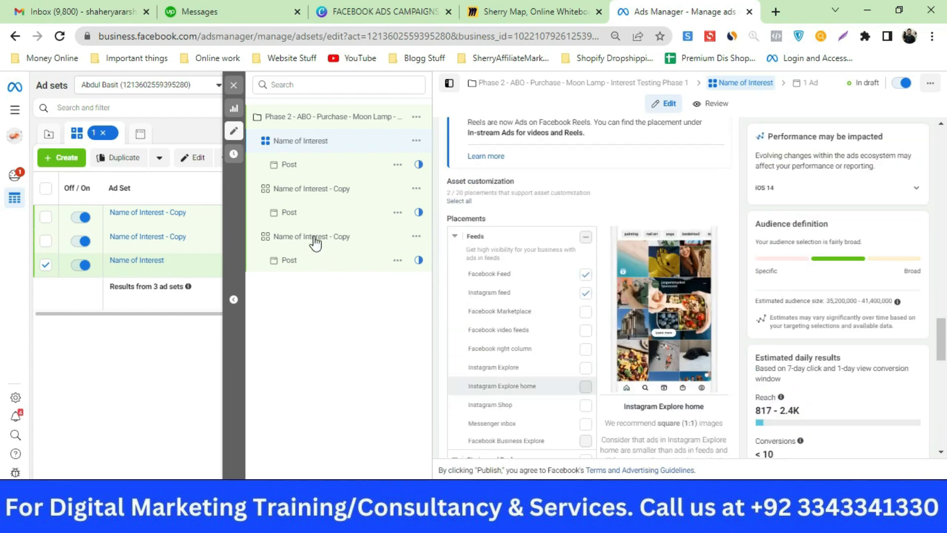
- Open the Post ad under the original Name of Interest ad set and set its ad setup to Use existing post
{"action": "left_click", "coordinate": [291, 168]}
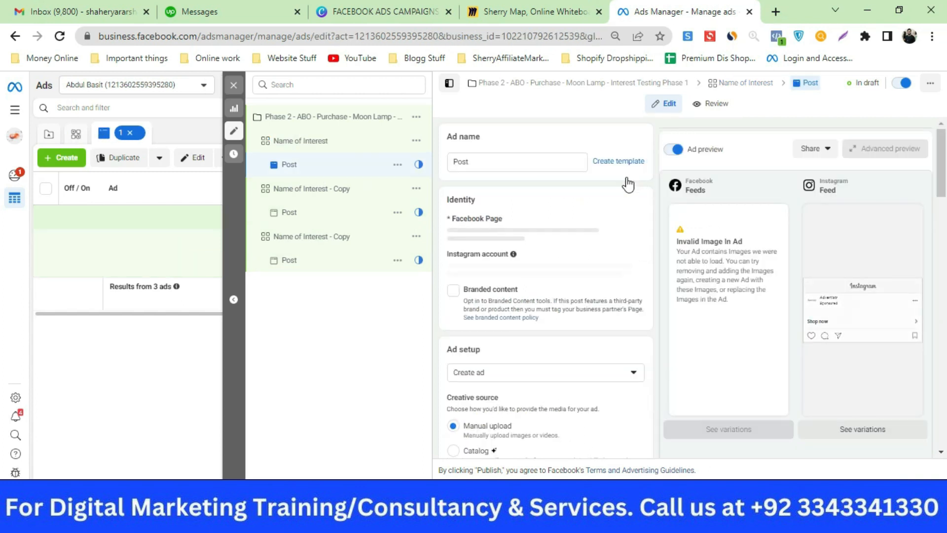
{"action": "scroll", "coordinate": [634, 244], "scroll_direction": "down", "scroll_amount": 3}
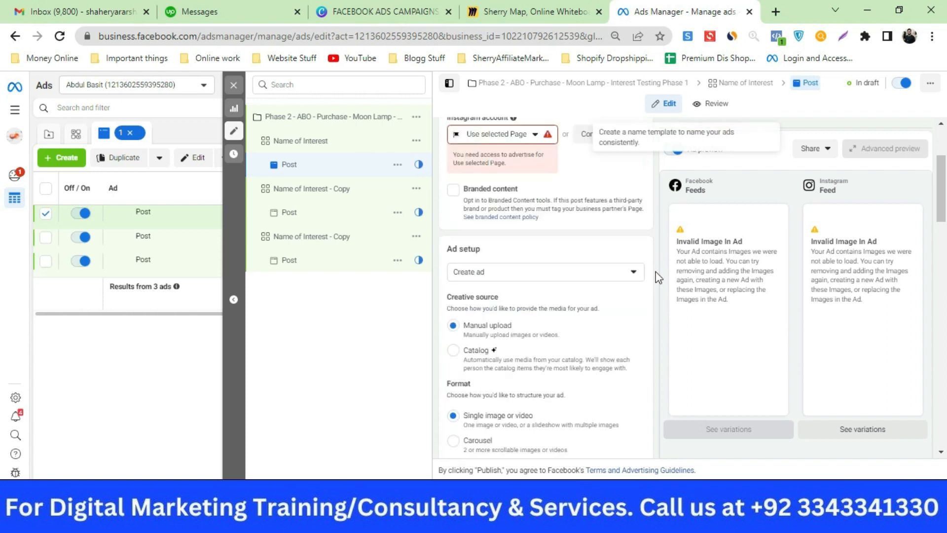
{"action": "scroll", "coordinate": [594, 271], "scroll_direction": "down", "scroll_amount": 1}
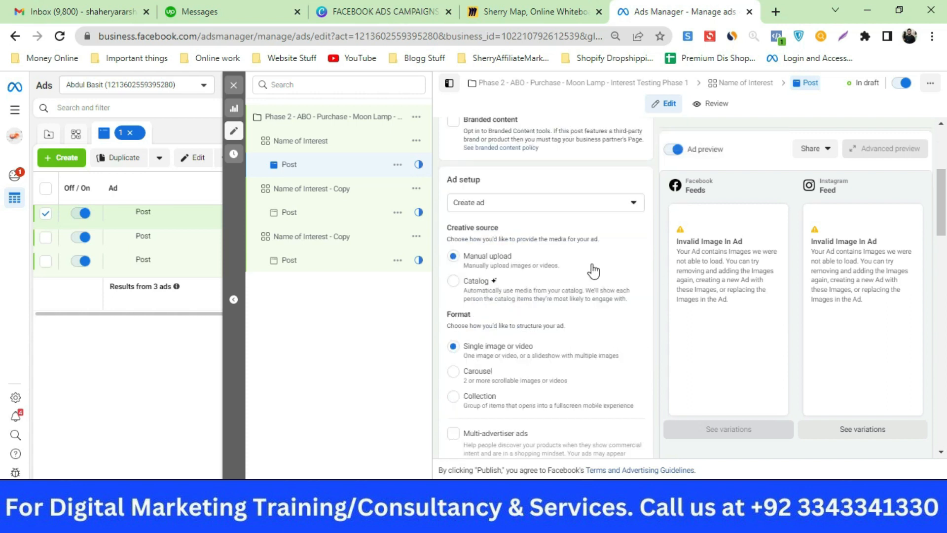
{"action": "left_click", "coordinate": [582, 204]}
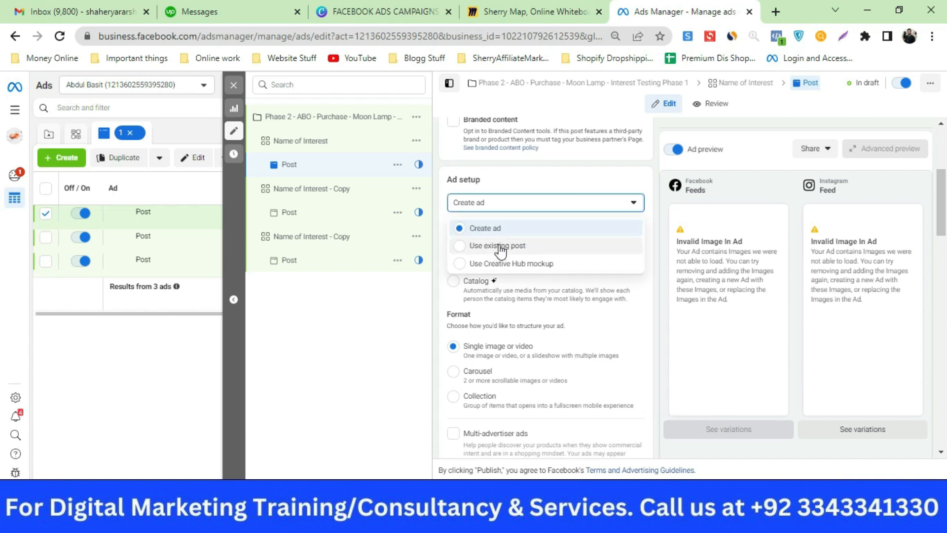
{"action": "left_click", "coordinate": [499, 245]}
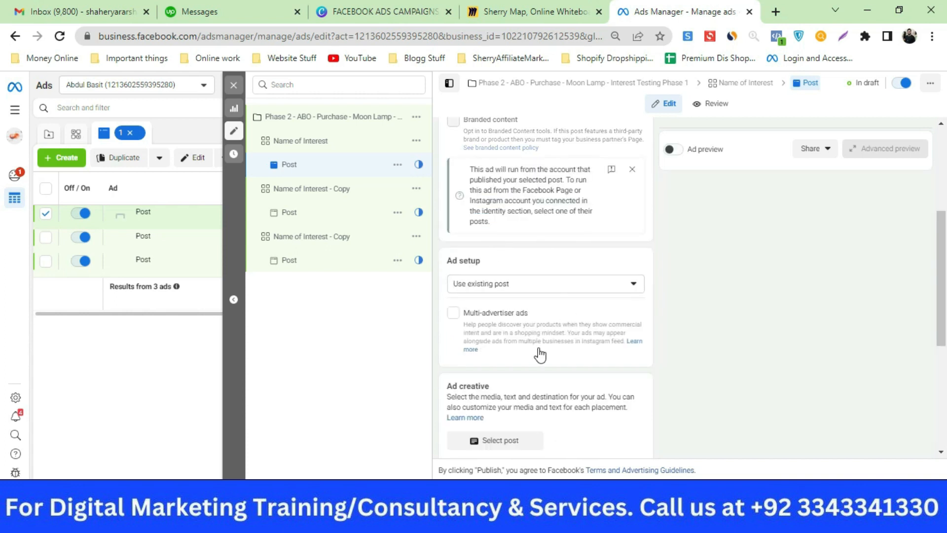
- Choose the Marketing Quotes Facebook post from Dec 2, 2022 as the ad creative and review the ad's tracking and identity settings
{"action": "scroll", "coordinate": [538, 354], "scroll_direction": "down", "scroll_amount": 1}
{"action": "left_click", "coordinate": [494, 378]}
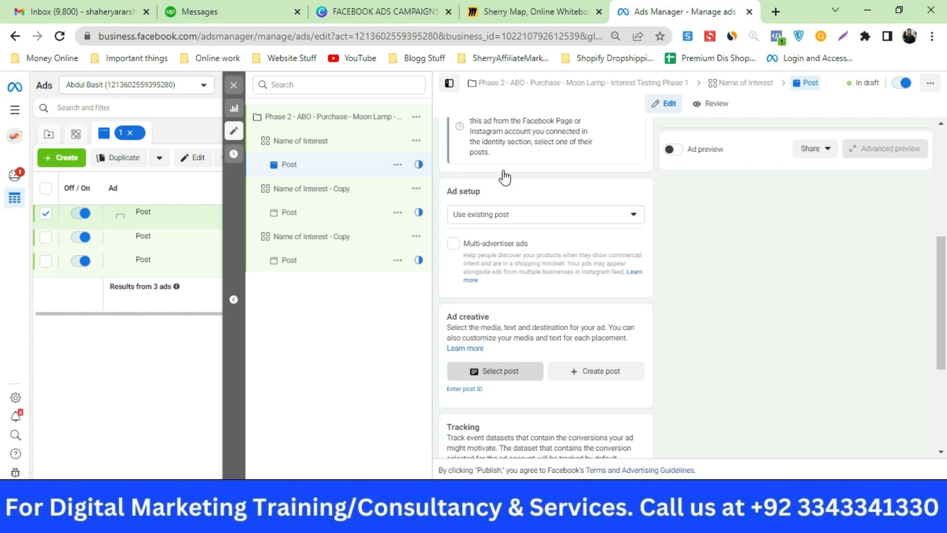
{"action": "left_click", "coordinate": [501, 376]}
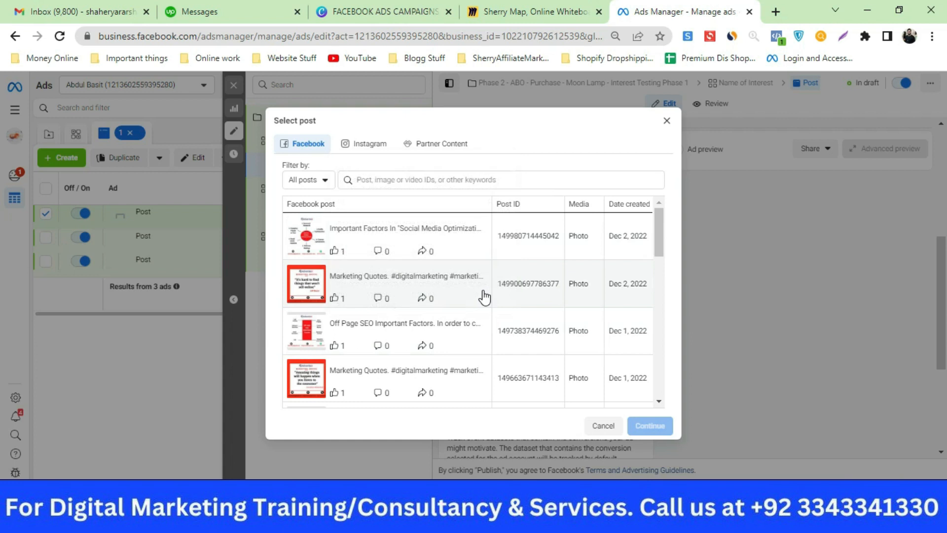
{"action": "left_click", "coordinate": [366, 296]}
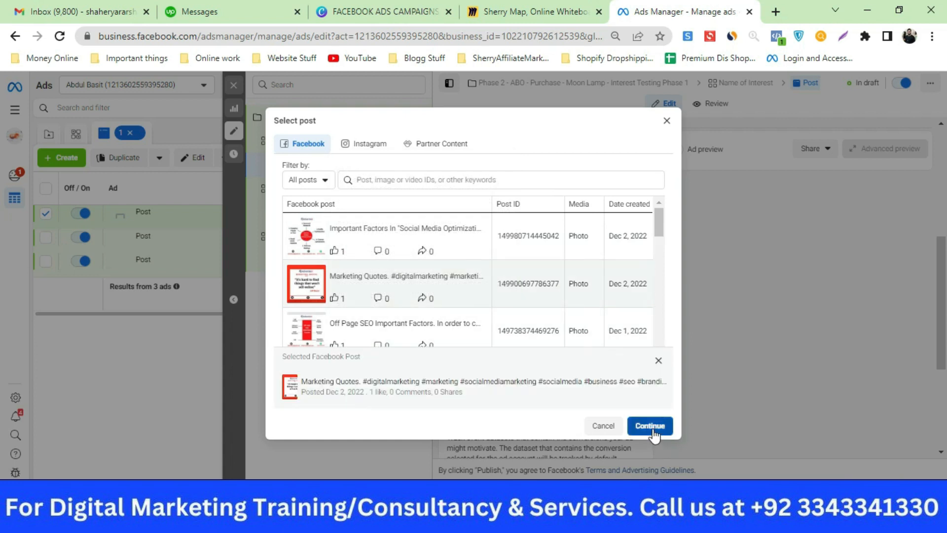
{"action": "left_click", "coordinate": [650, 426]}
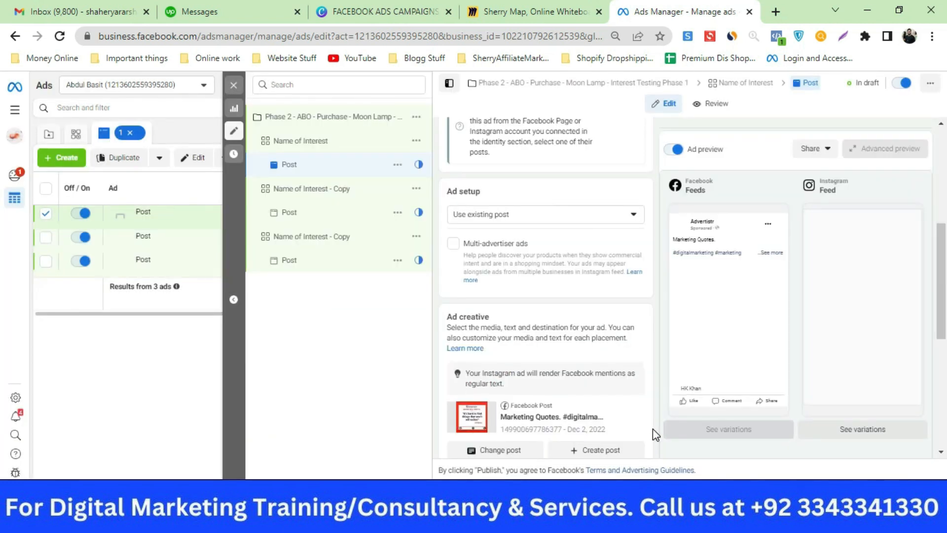
{"action": "scroll", "coordinate": [637, 369], "scroll_direction": "down", "scroll_amount": 5}
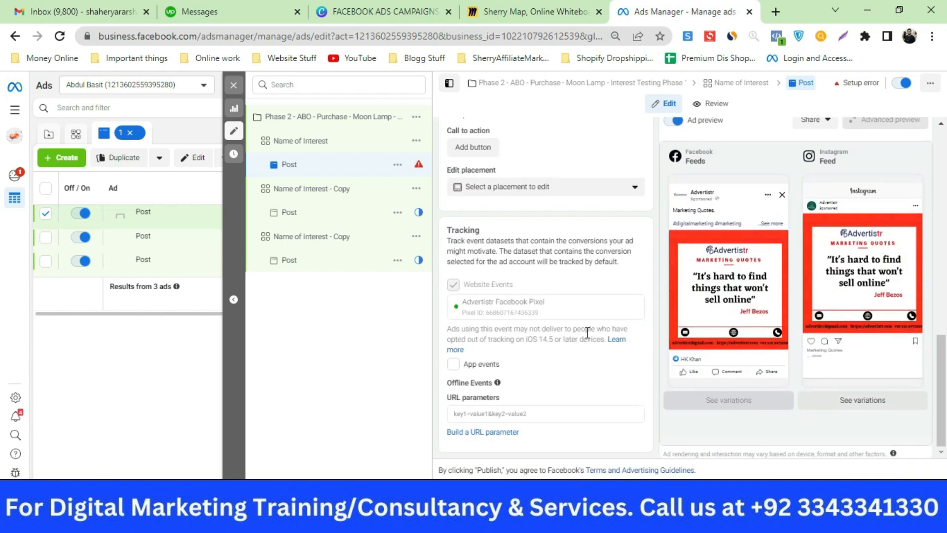
{"action": "scroll", "coordinate": [587, 333], "scroll_direction": "up", "scroll_amount": 5}
{"action": "scroll", "coordinate": [587, 333], "scroll_direction": "up", "scroll_amount": 5}
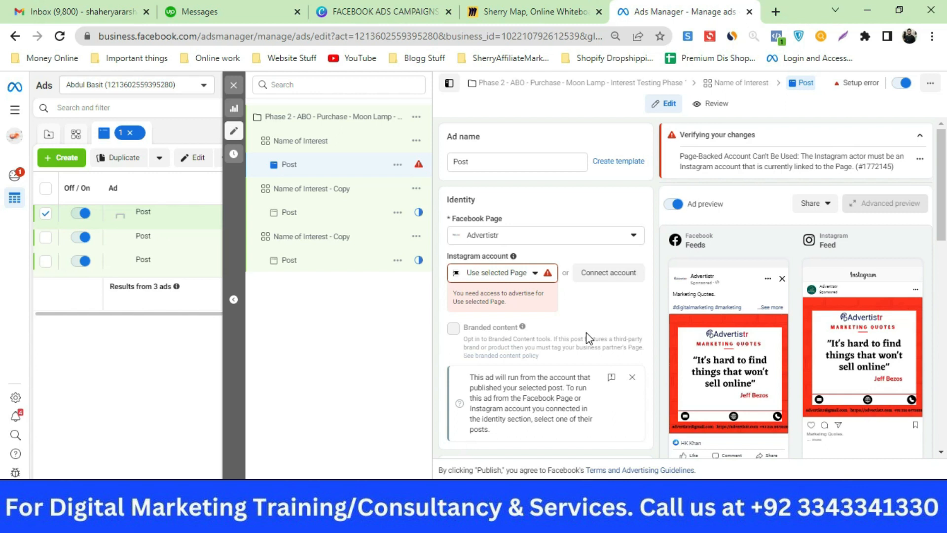
- Switch to the Miro board and bring the PHASE 2 mind map into view
{"action": "left_click", "coordinate": [528, 11]}
{"action": "scroll", "coordinate": [482, 419], "scroll_direction": "down", "scroll_amount": 10}
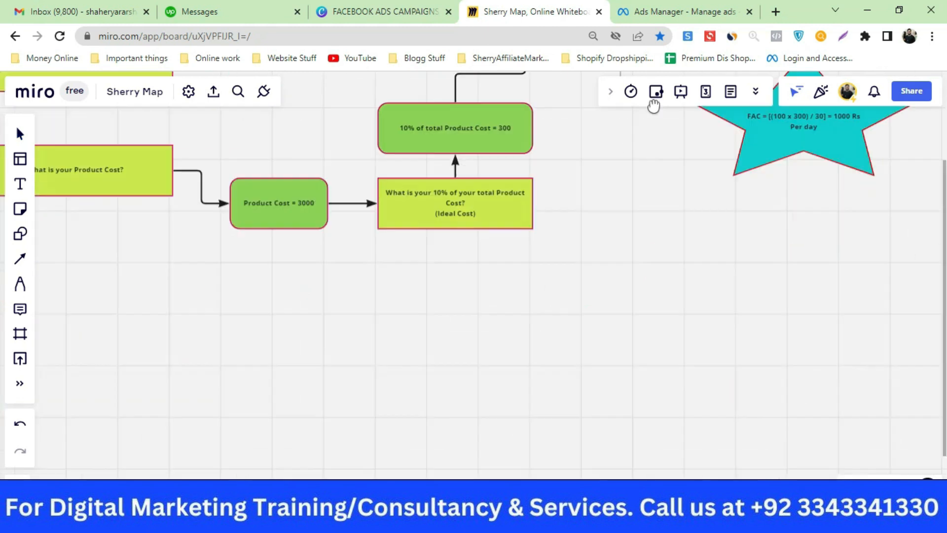
{"action": "left_click_drag", "start_coordinate": [354, 392], "coordinate": [824, 327]}
{"action": "left_click_drag", "start_coordinate": [472, 334], "coordinate": [860, 346]}
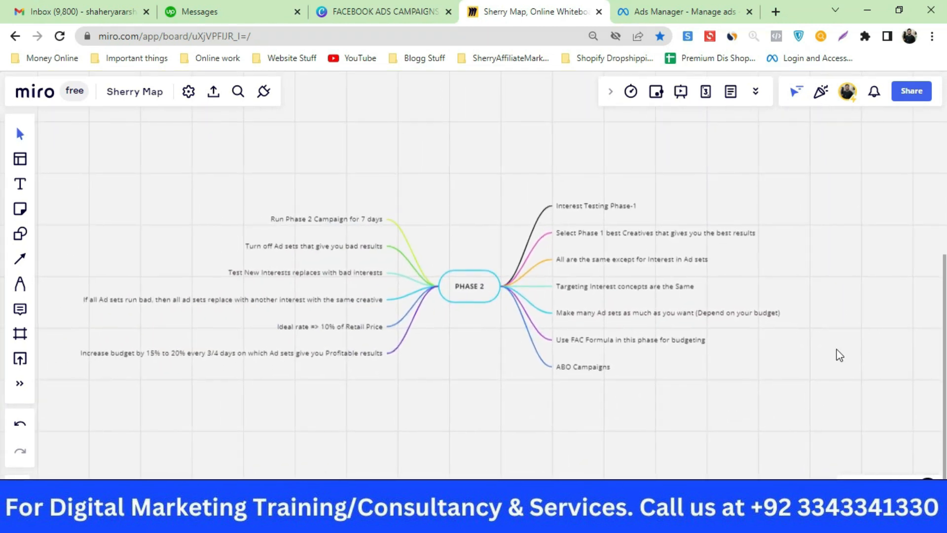
{"action": "scroll", "coordinate": [836, 348], "scroll_direction": "up", "scroll_amount": 1}
{"action": "left_click_drag", "start_coordinate": [463, 395], "coordinate": [554, 389]}
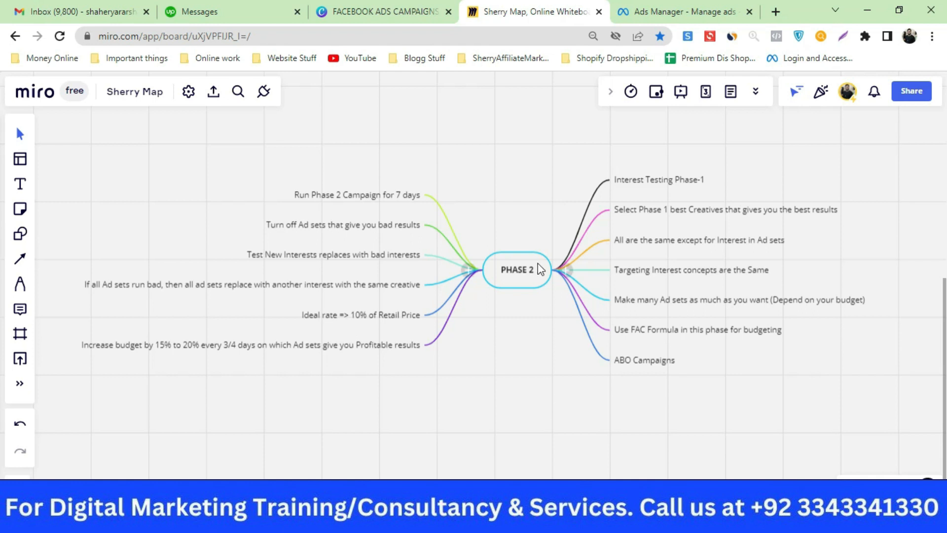
- Move the PHASE 2 mind map branches from Interest Testing Phase-1 through Make many Ad sets slightly upward, one after another
{"action": "left_click_drag", "start_coordinate": [634, 184], "coordinate": [653, 159]}
{"action": "left_click_drag", "start_coordinate": [656, 214], "coordinate": [659, 197]}
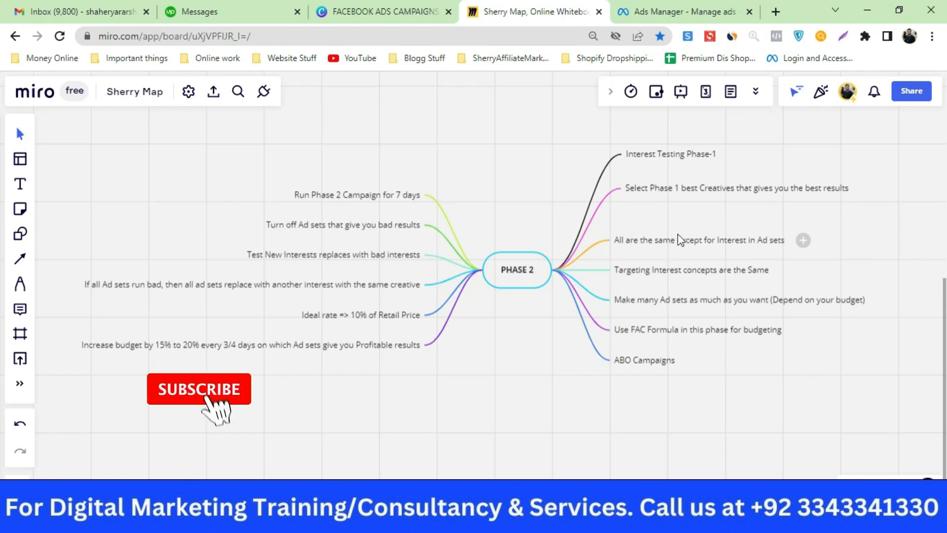
{"action": "left_click_drag", "start_coordinate": [668, 254], "coordinate": [683, 230]}
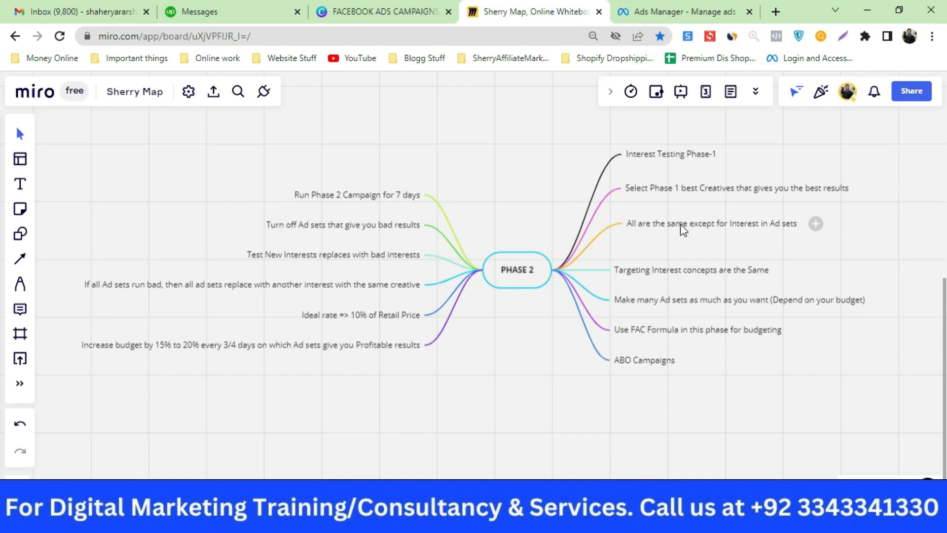
{"action": "left_click_drag", "start_coordinate": [704, 253], "coordinate": [703, 248]}
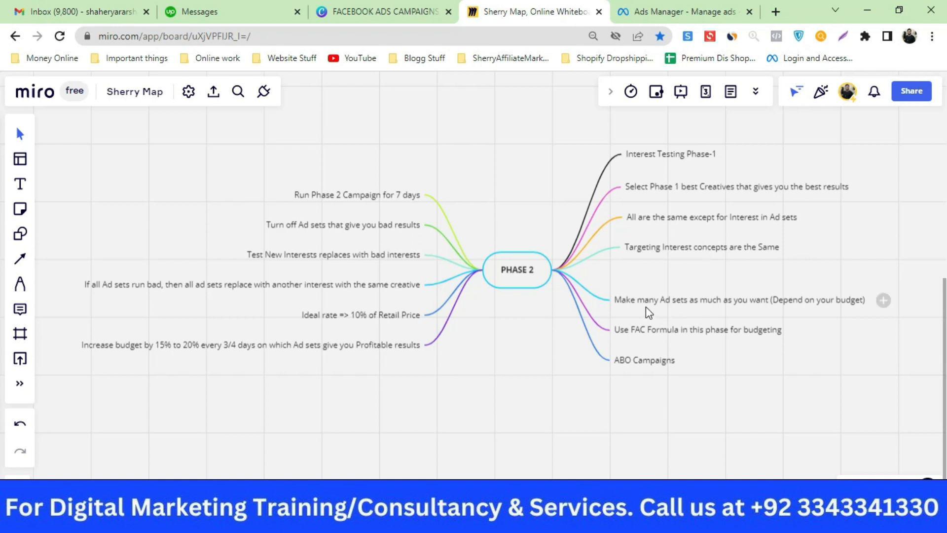
{"action": "left_click_drag", "start_coordinate": [648, 289], "coordinate": [641, 280]}
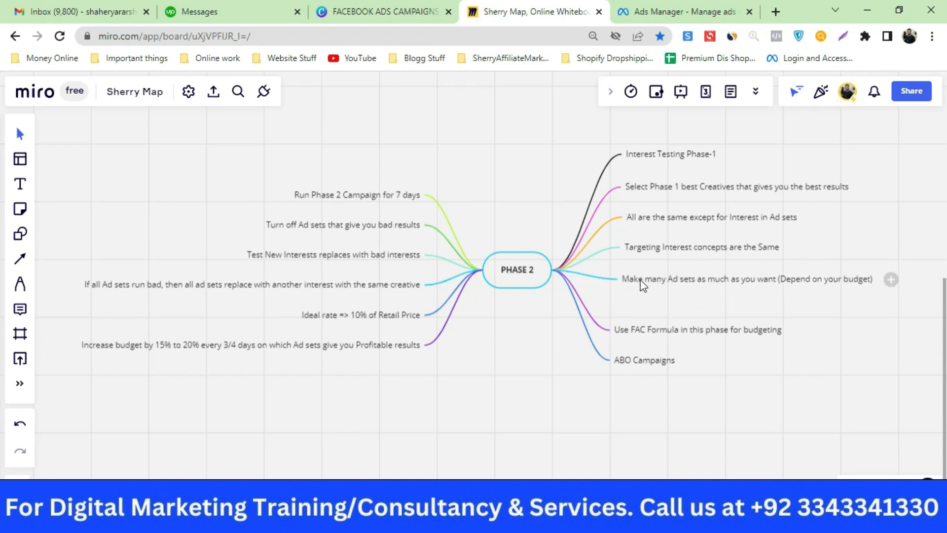